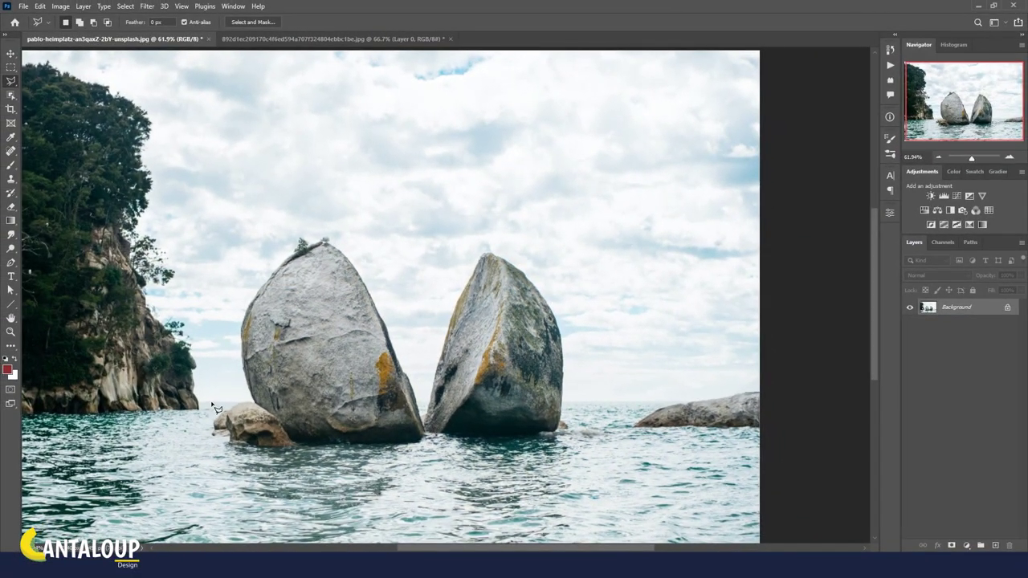
- Lasso both split boulders above the waterline and bring up Content-Aware Fill for them
click(212, 403)
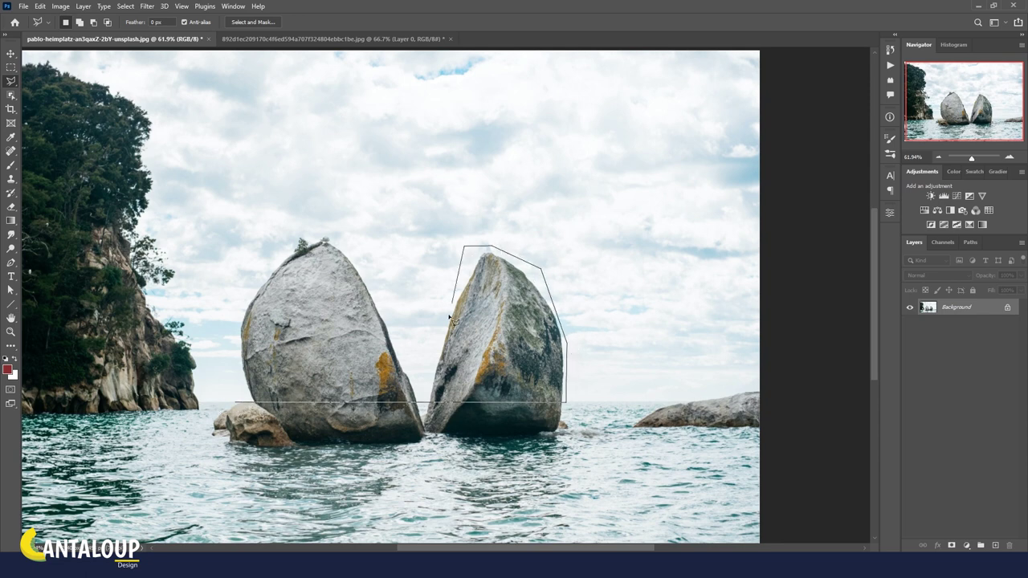
click(345, 235)
click(235, 310)
click(235, 401)
right_click(568, 361)
click(574, 360)
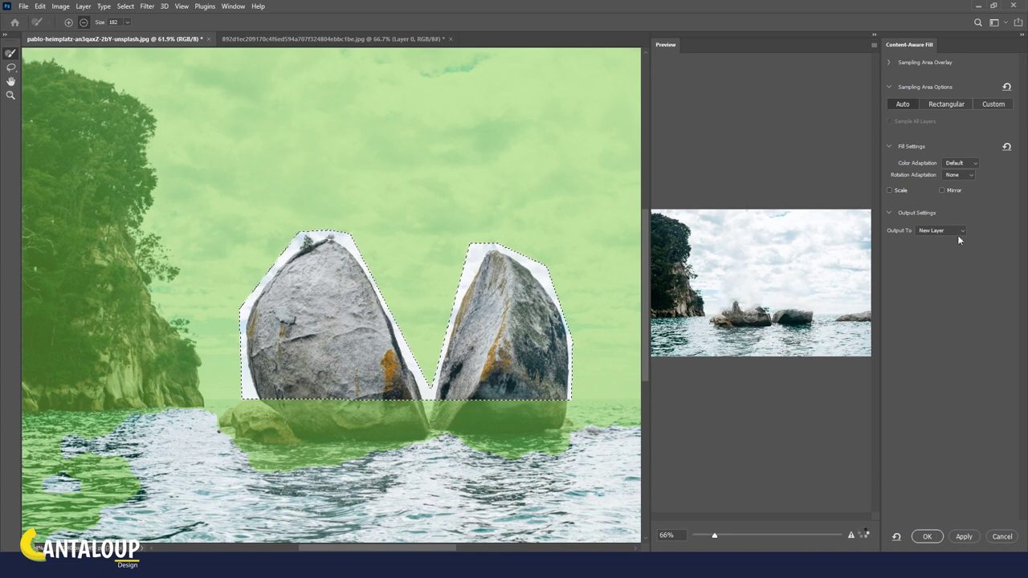
- Remove the water right of the boulders and the left cliff from the fill's sampling area
click(993, 104)
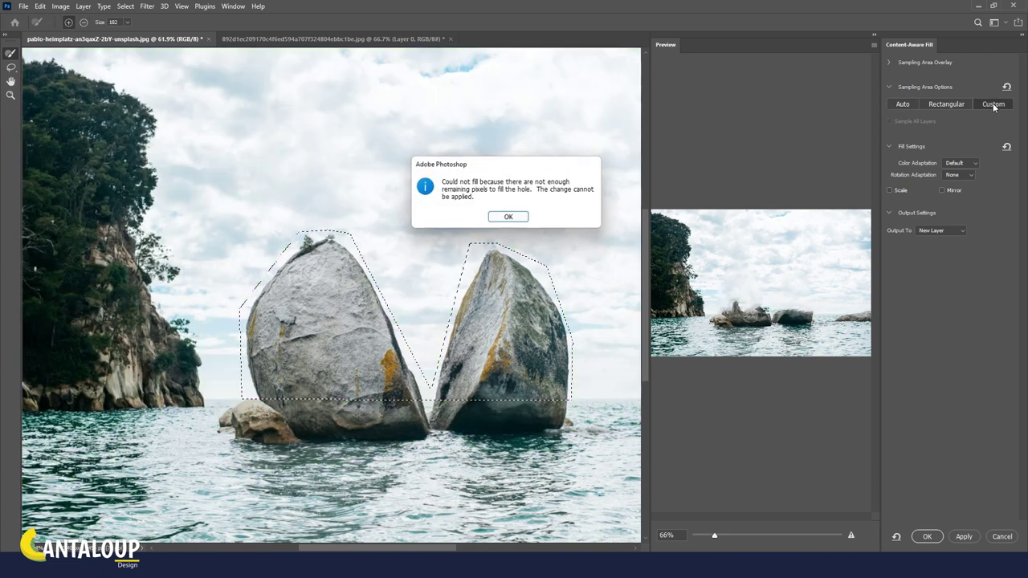
click(508, 217)
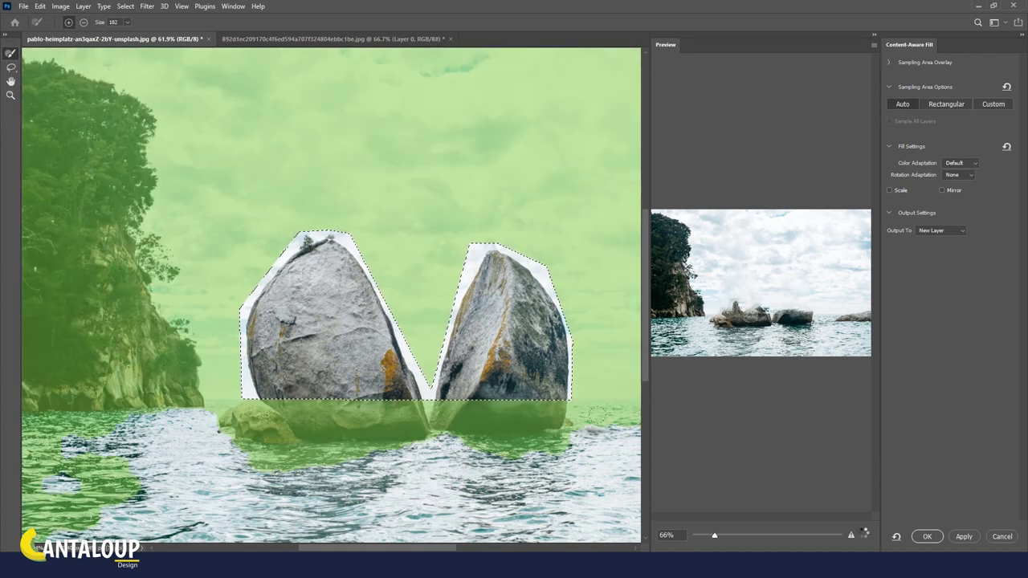
mouse_move(627, 433)
mouse_down()
mouse_move(572, 426)
mouse_move(56, 474)
mouse_up()
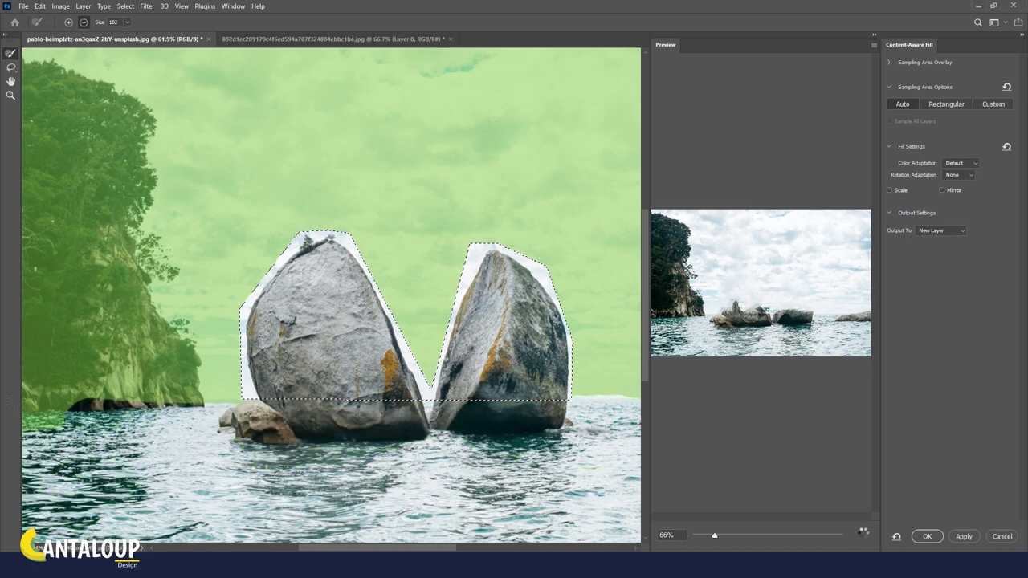
click(154, 458)
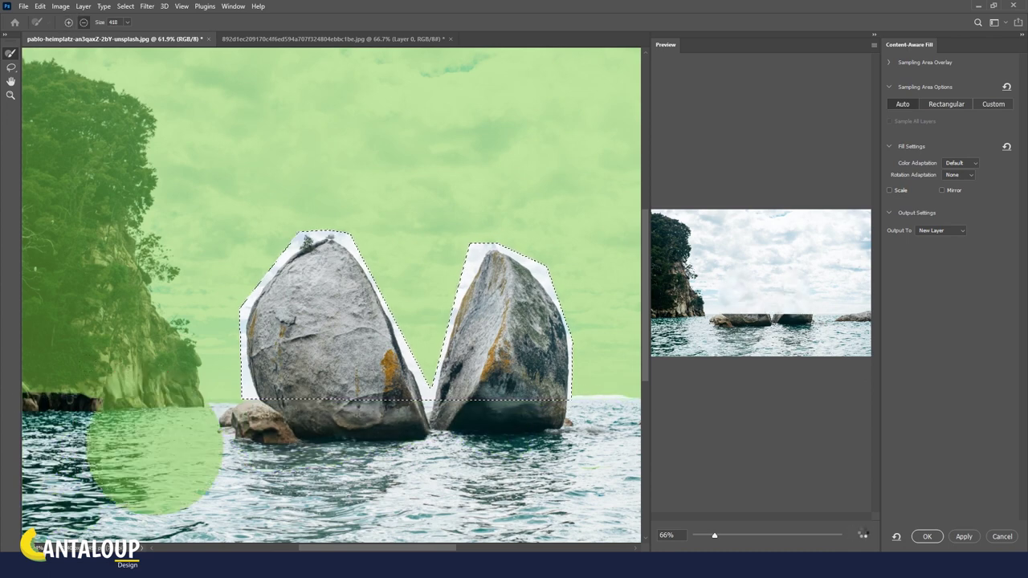
drag(154, 459, 109, 201)
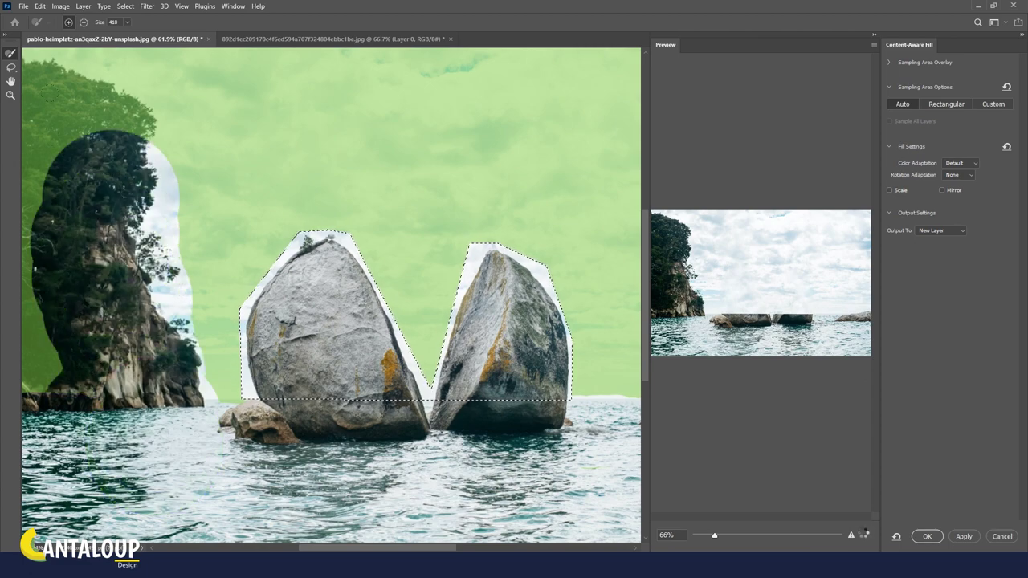
drag(109, 201, 40, 386)
- Exclude the small right rock and cliff strip, apply the fill, and deselect
scroll(299, 387, down, 3)
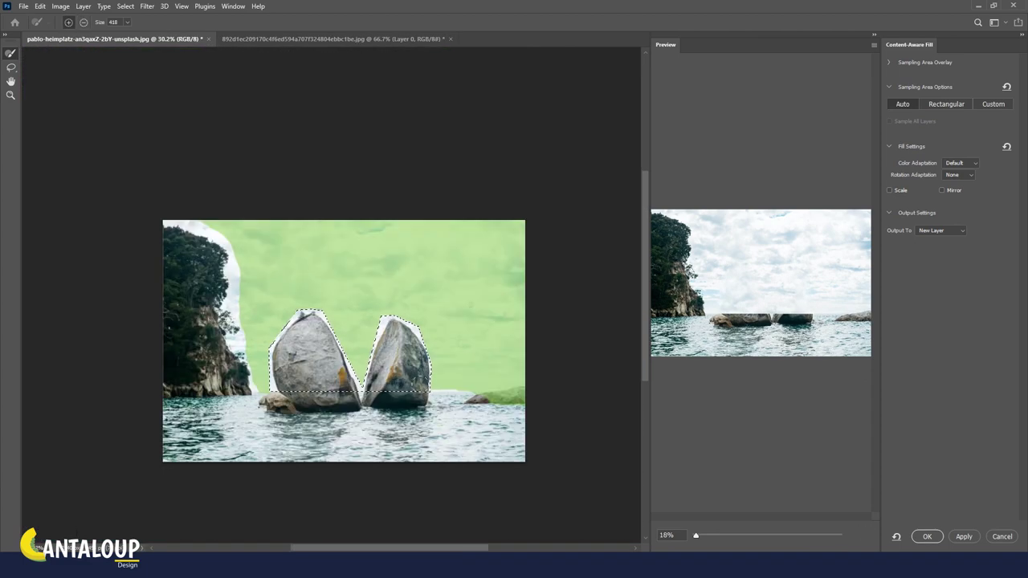
drag(510, 393, 444, 394)
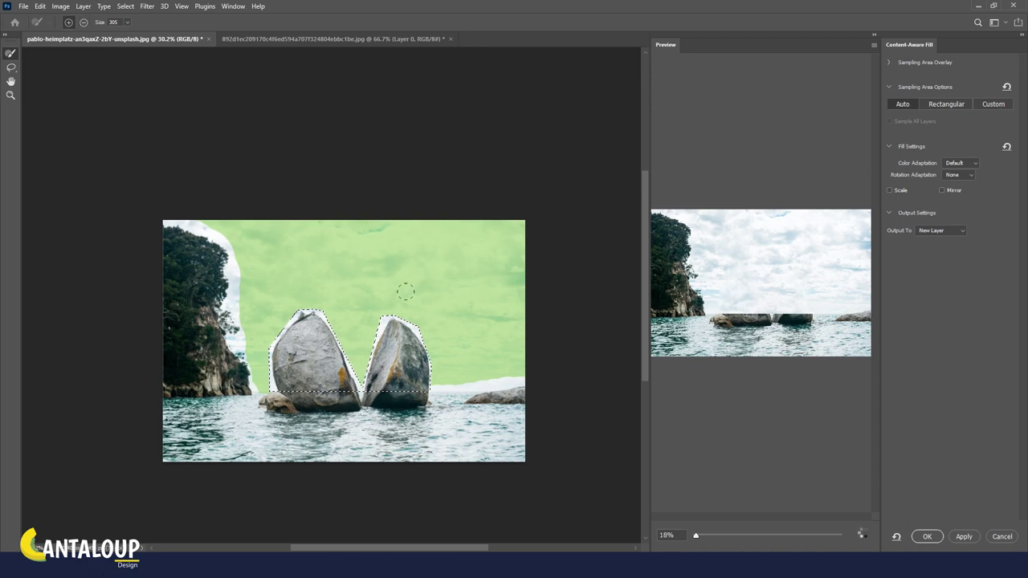
scroll(410, 278, up, 1)
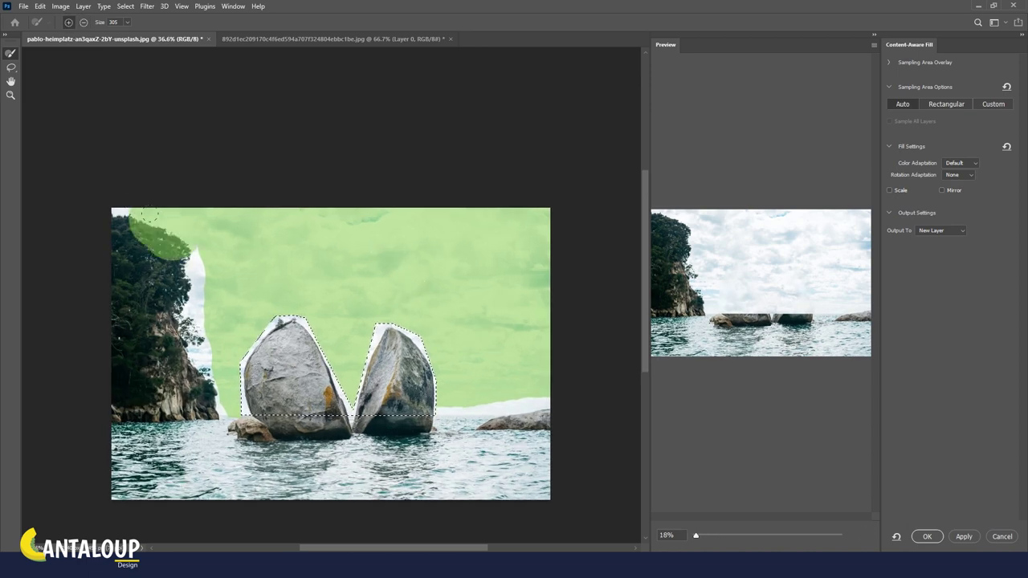
drag(161, 213, 201, 261)
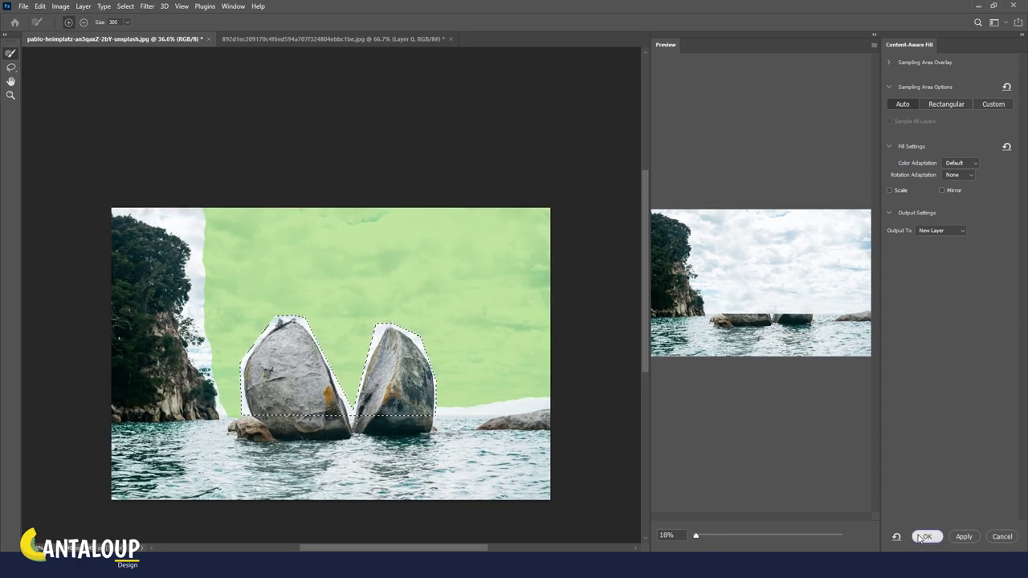
key(Return)
scroll(530, 337, up, 3)
key(ctrl+d)
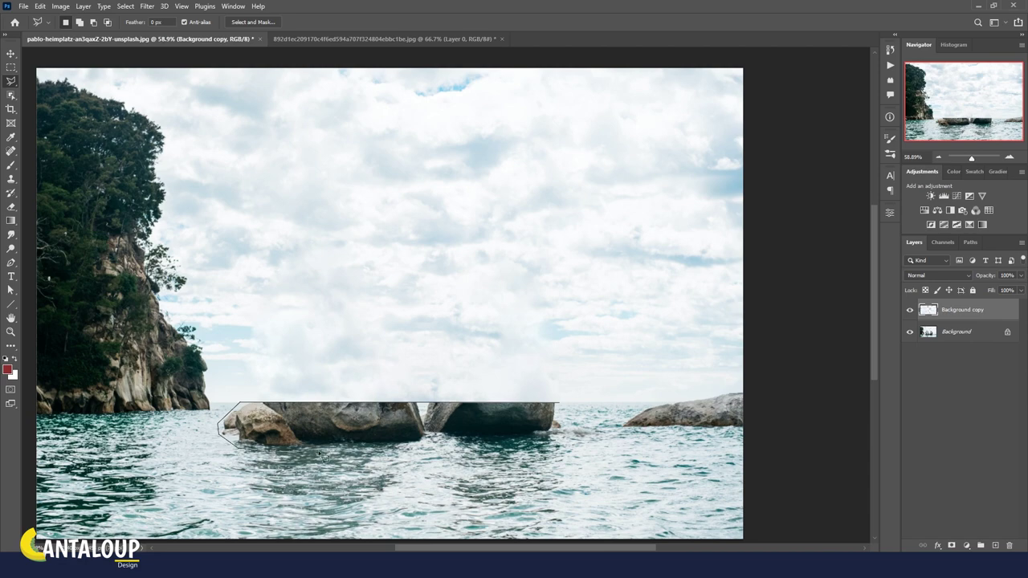
- Close the outline around the waterline rock bases and start Content-Aware Fill on the Background layer
double_click(563, 417)
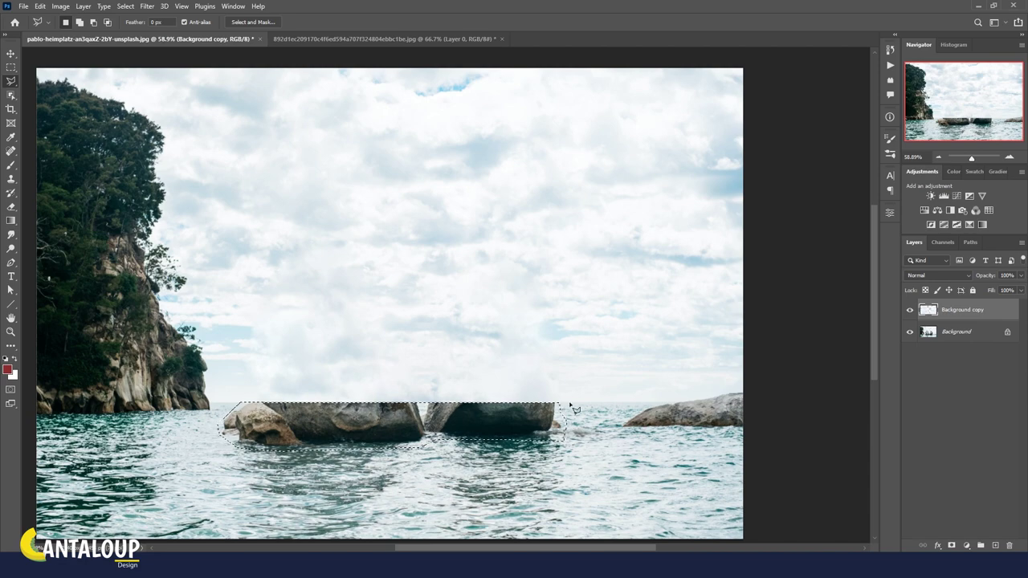
click(956, 332)
right_click(514, 418)
click(634, 361)
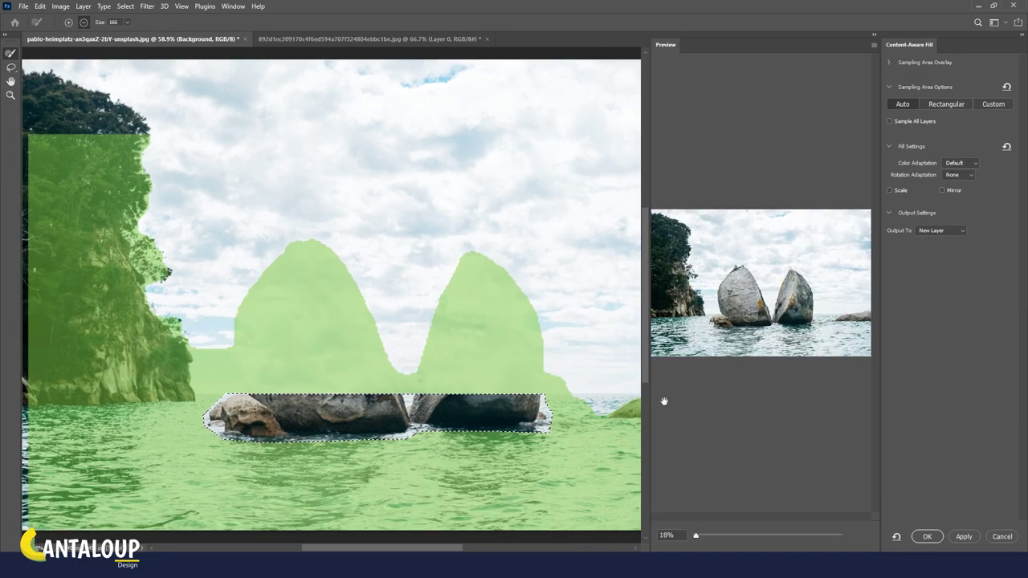
- Remove the sky, horizon band, left cliff and lower-right water from the sampling area
drag(557, 355, 565, 352)
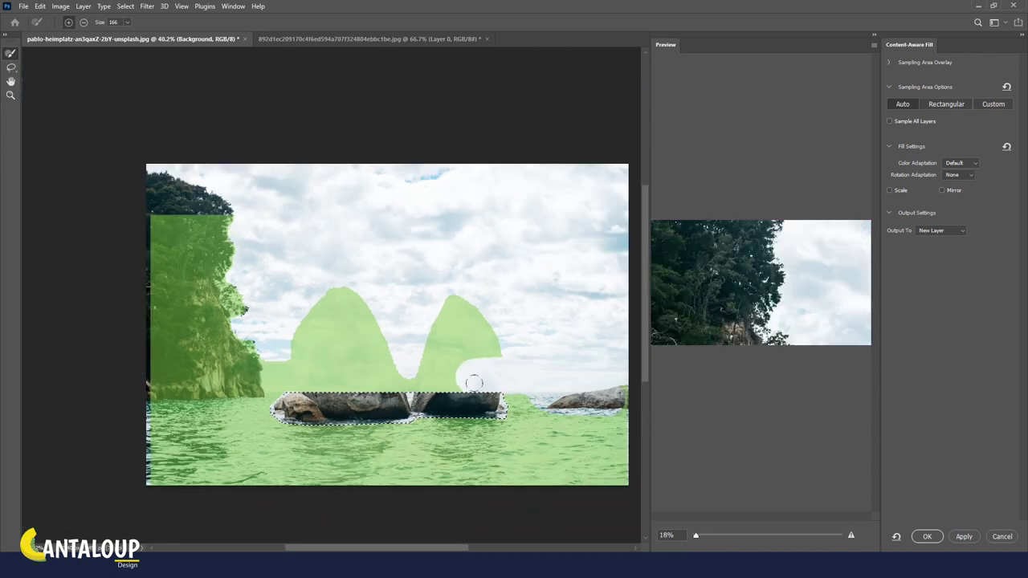
scroll(605, 384, down, 2)
mouse_move(468, 355)
mouse_down()
mouse_move(406, 376)
mouse_move(157, 384)
mouse_up()
mouse_move(262, 349)
mouse_down()
mouse_move(482, 333)
mouse_move(200, 321)
mouse_move(193, 233)
mouse_up()
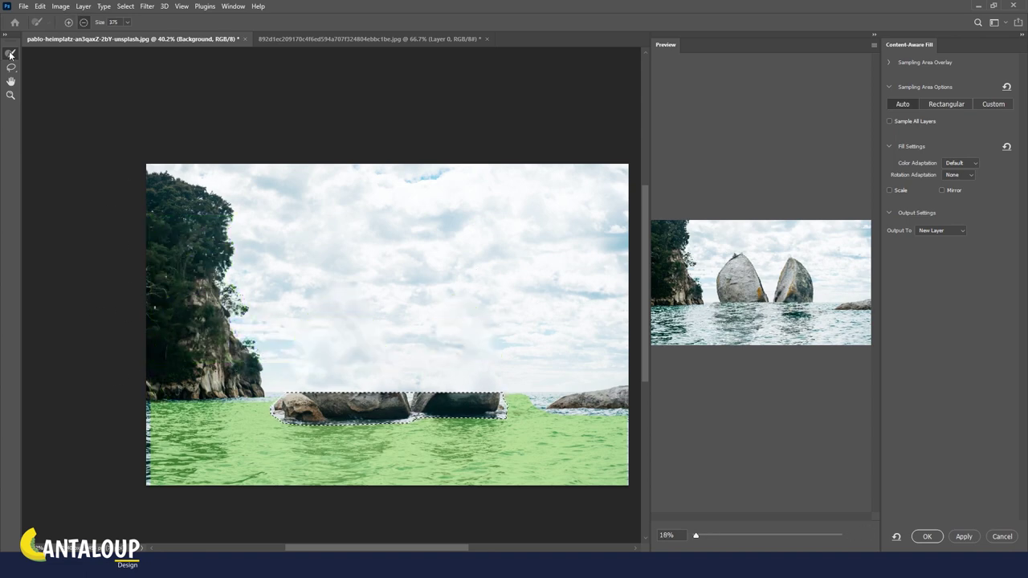
key(alt)
key(alt)
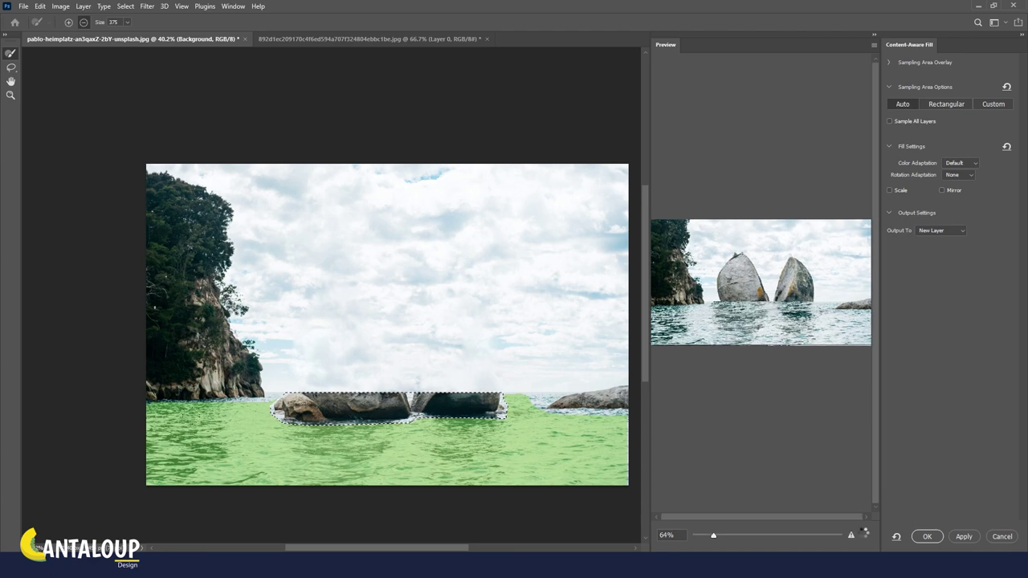
drag(623, 429, 631, 470)
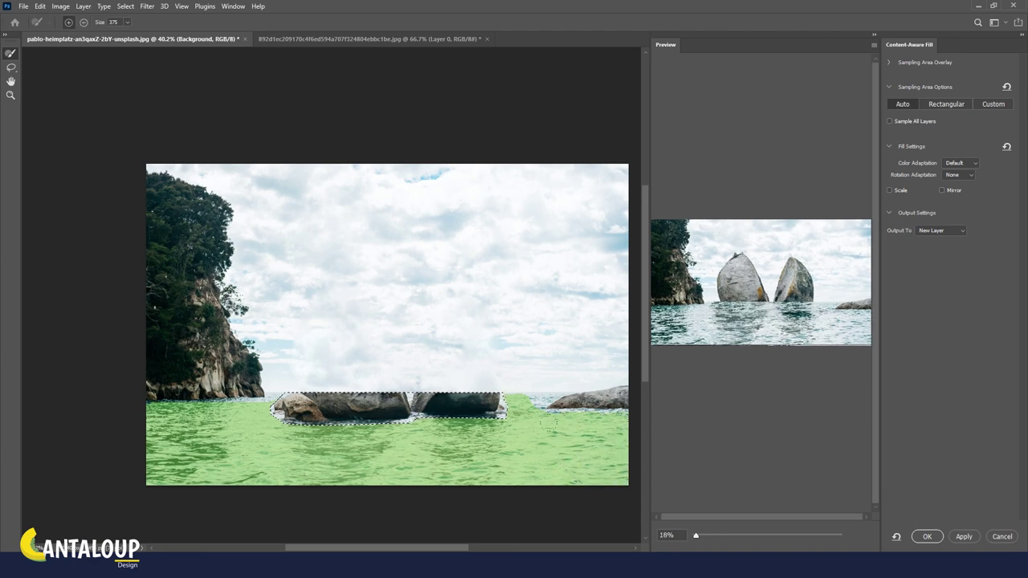
scroll(566, 388, up, 5)
- Add the water along the horizon on both sides of the rocks to the sampling area
key(bracketleft)
key(bracketleft)
key(bracketleft)
drag(342, 412, 426, 450)
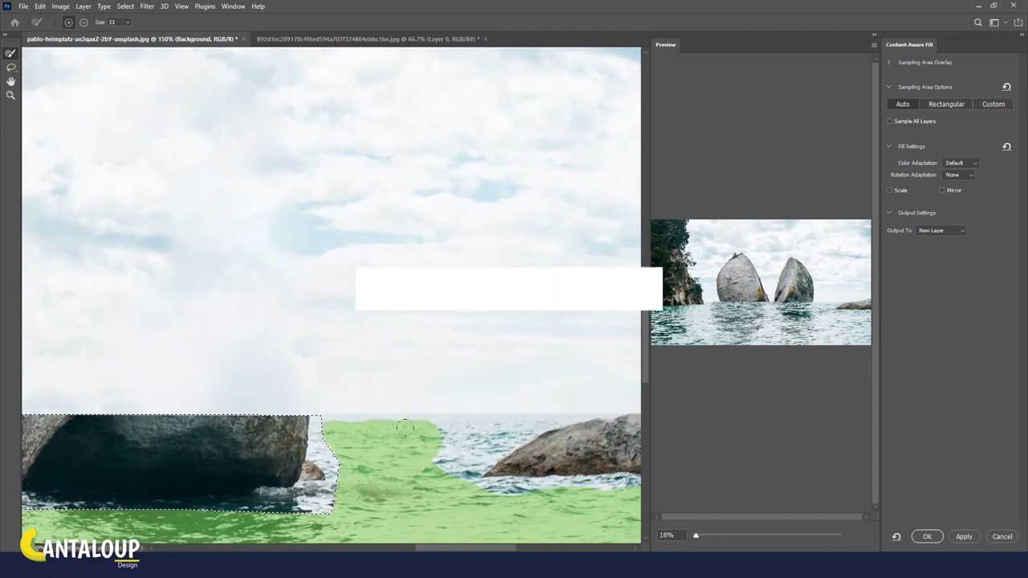
drag(330, 425, 494, 426)
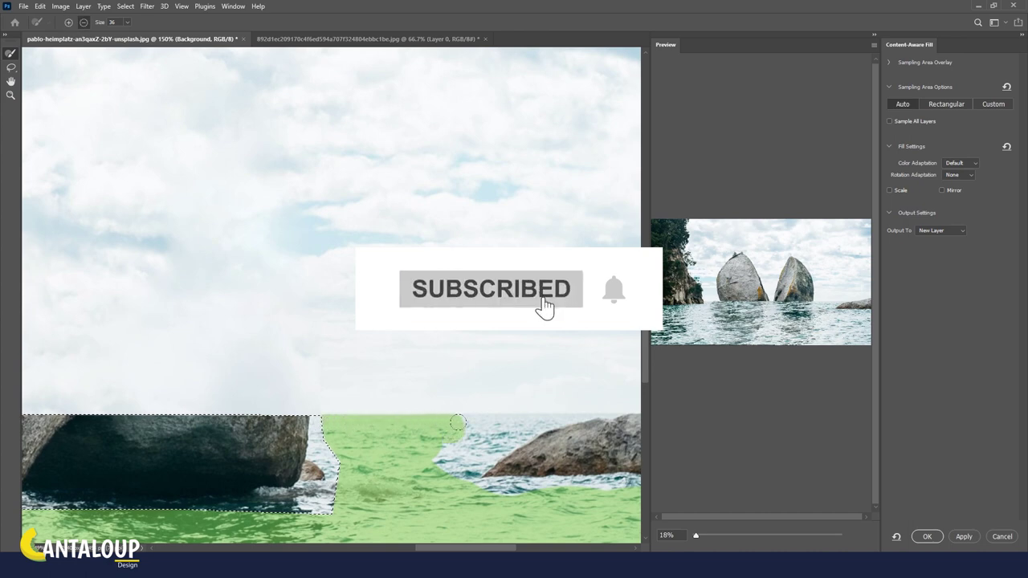
drag(590, 418, 497, 423)
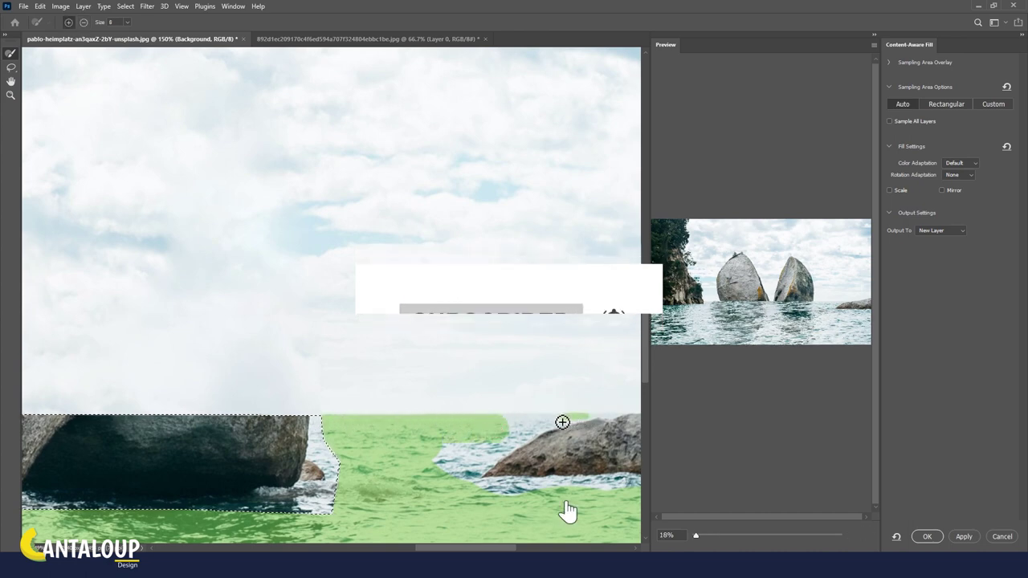
mouse_move(458, 470)
mouse_down()
mouse_move(482, 446)
mouse_move(426, 442)
mouse_up()
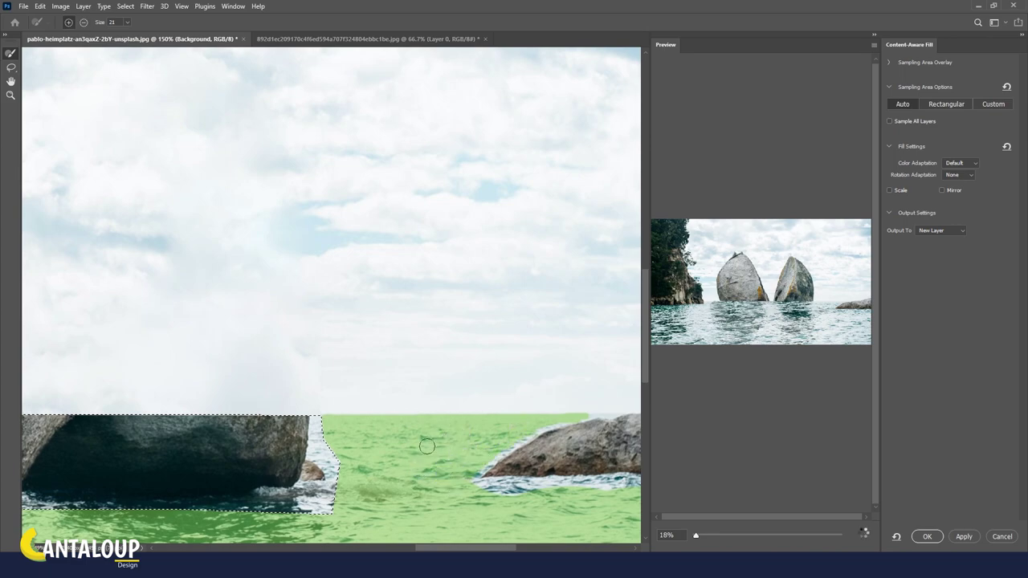
scroll(426, 391, down, 3)
scroll(432, 392, down, 3)
scroll(120, 378, up, 2)
scroll(120, 378, up, 4)
- Add a water strip by the left cliff and apply the fill to a new layer
mouse_move(237, 482)
mouse_down()
mouse_move(266, 425)
mouse_move(338, 421)
mouse_move(168, 474)
mouse_up()
scroll(162, 433, down, 3)
scroll(162, 433, down, 3)
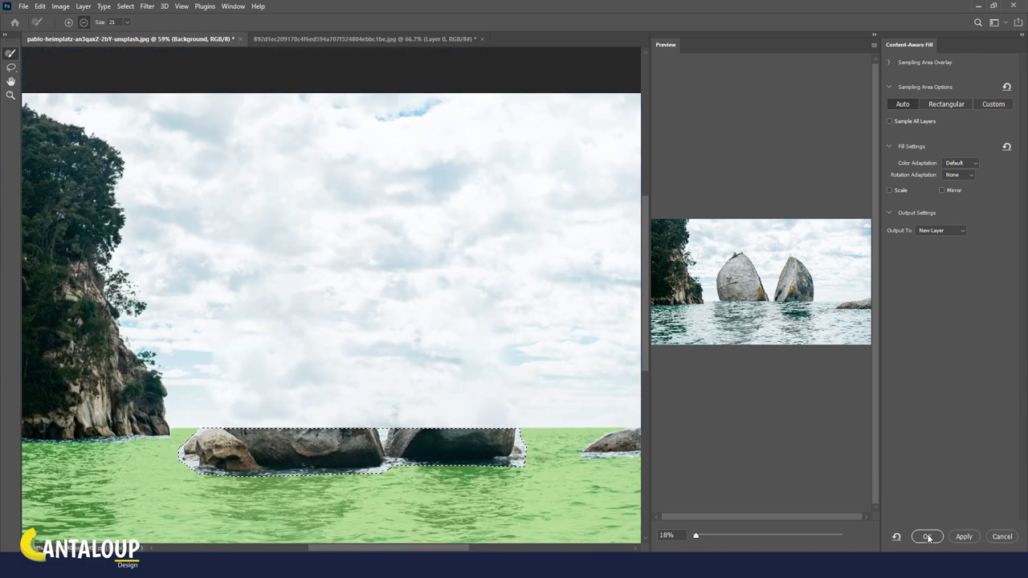
click(927, 537)
scroll(367, 399, down, 2)
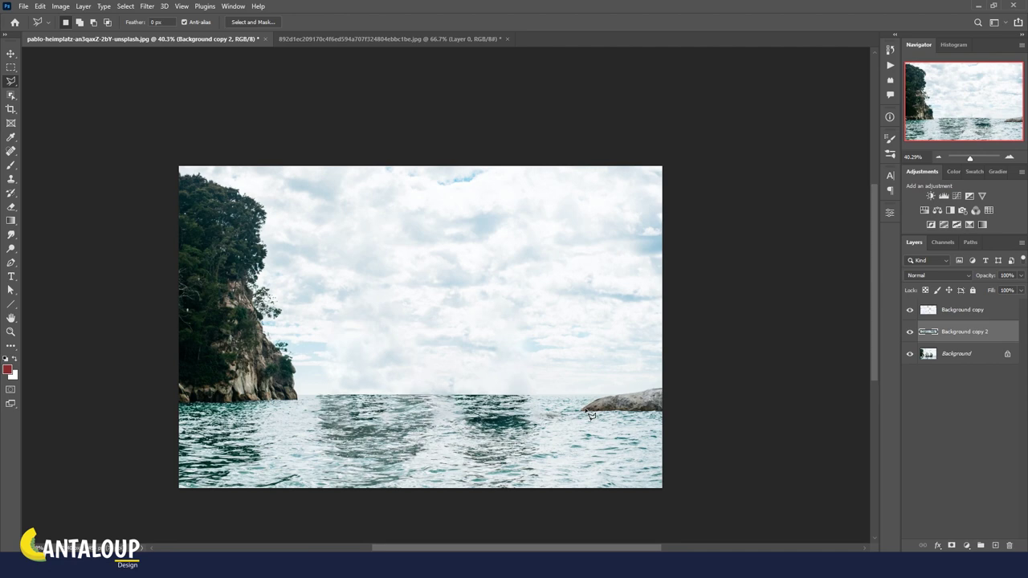
- Merge visible layers into Layer 1 and add a Levels adjustment lowering the output whites
key(ctrl+shift+alt+e)
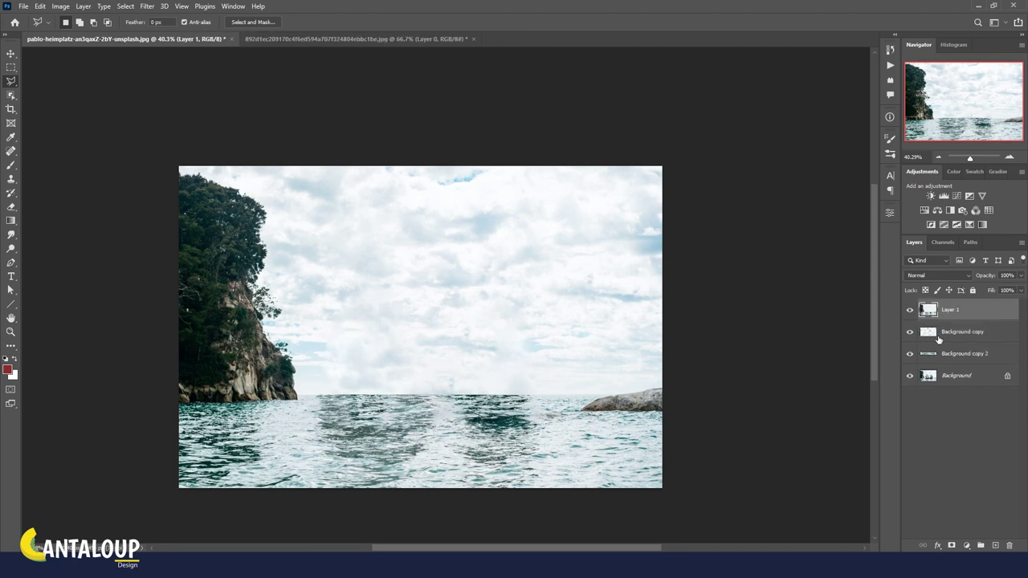
key(v)
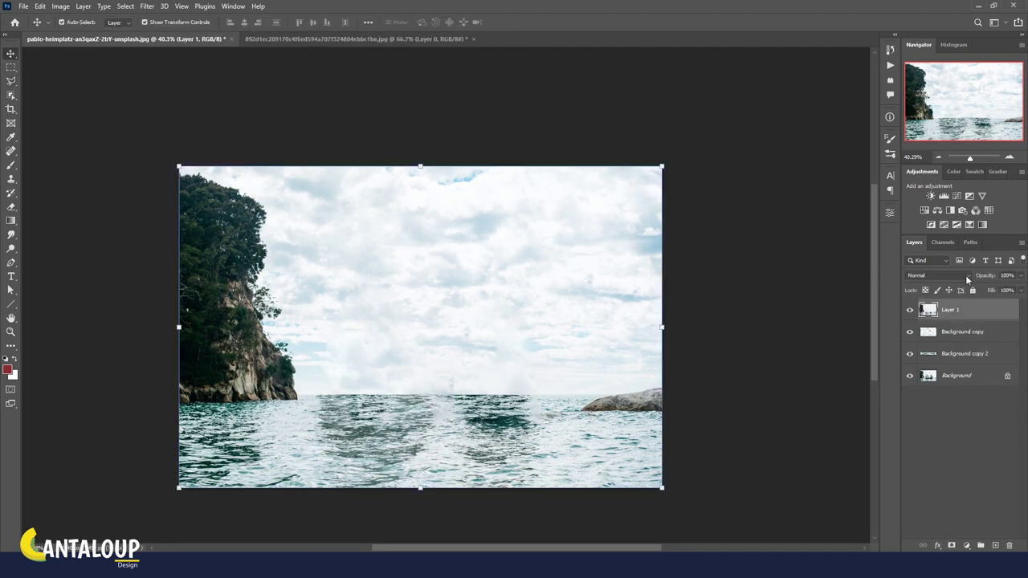
click(976, 210)
click(1010, 546)
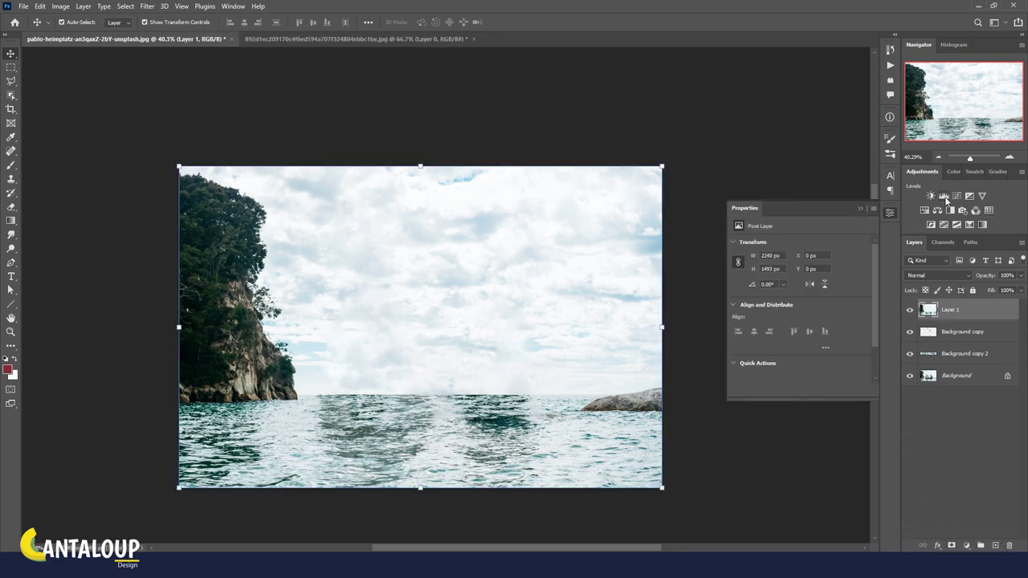
click(944, 196)
drag(864, 352, 798, 350)
click(860, 209)
- Add a Color Lookup adjustment using NightFromDay.CUBE for a night look
click(989, 210)
click(820, 244)
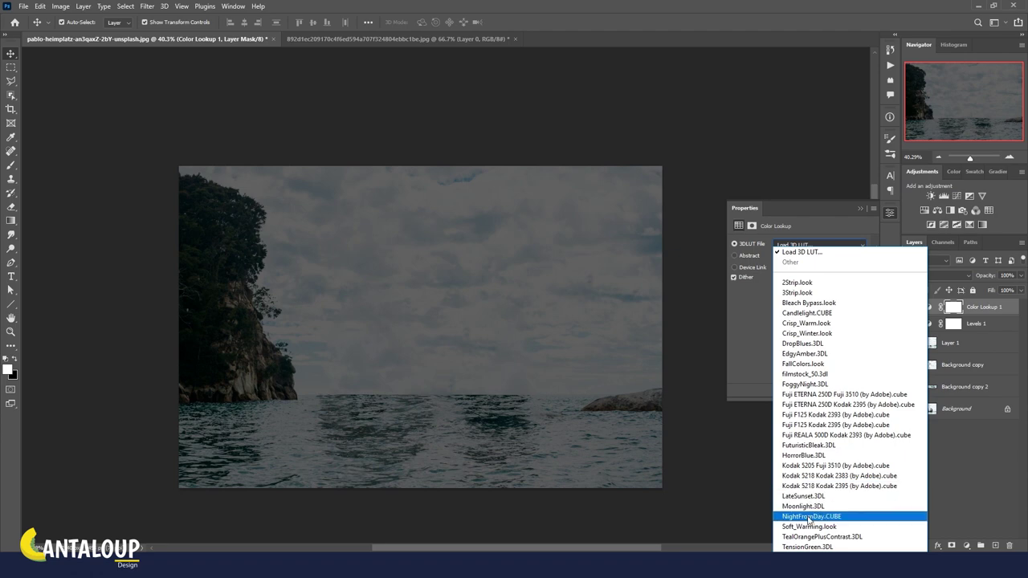
click(836, 514)
click(956, 485)
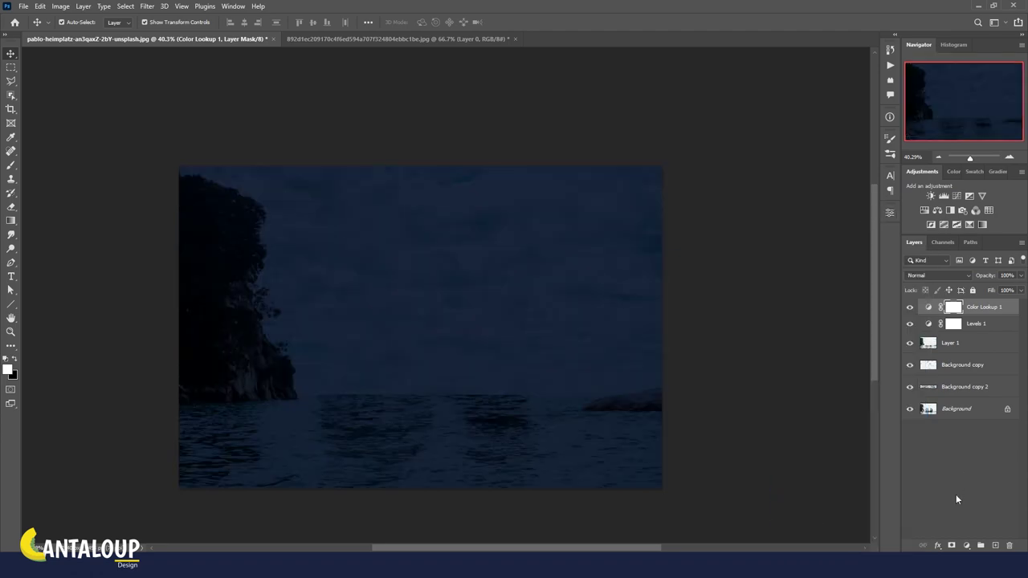
click(910, 308)
click(910, 308)
- Move Levels 1 above Color Lookup 1 and slightly retune its midtones and output black
click(986, 310)
drag(987, 325, 976, 309)
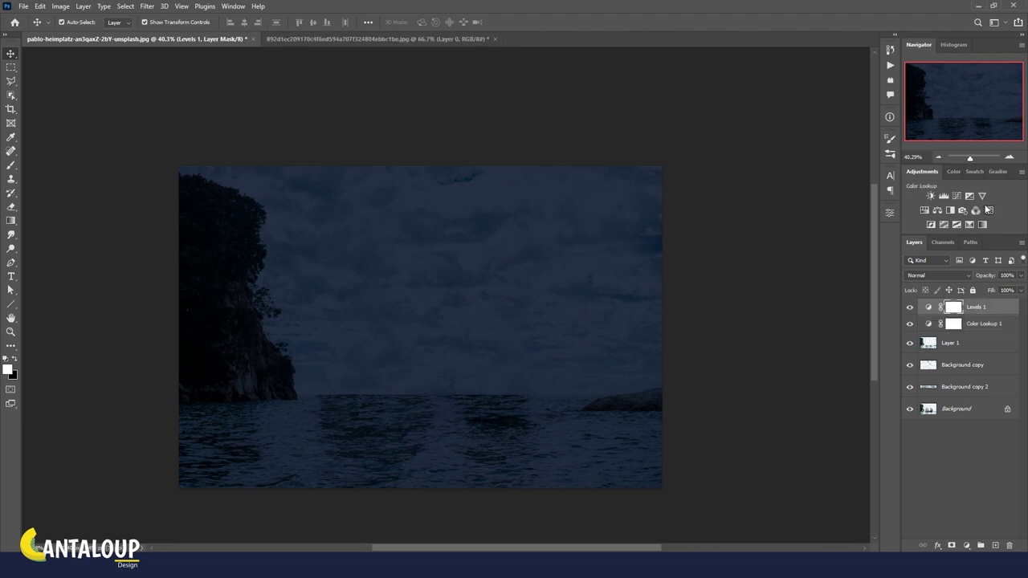
double_click(928, 308)
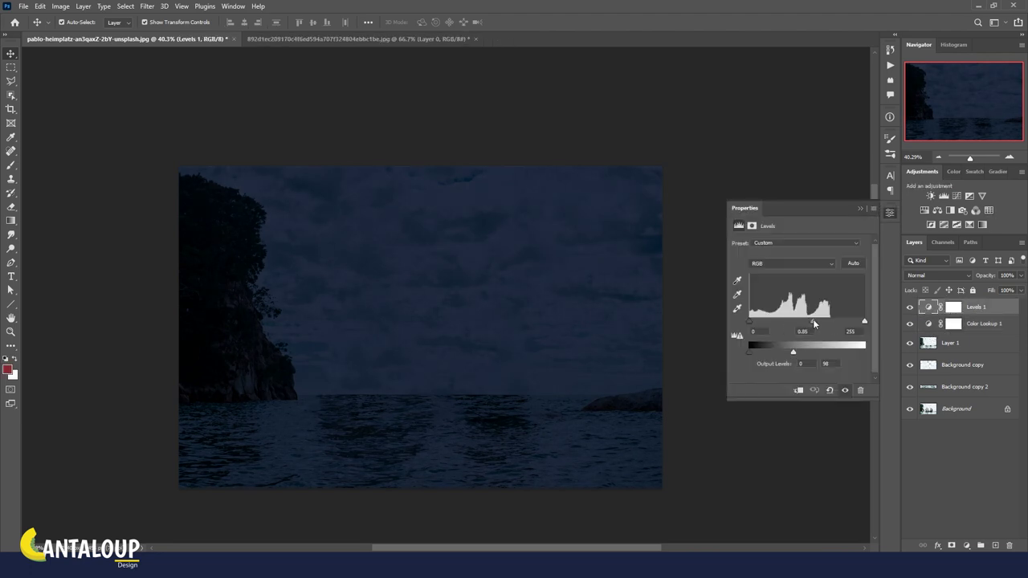
drag(812, 323, 810, 323)
drag(749, 352, 752, 351)
click(861, 208)
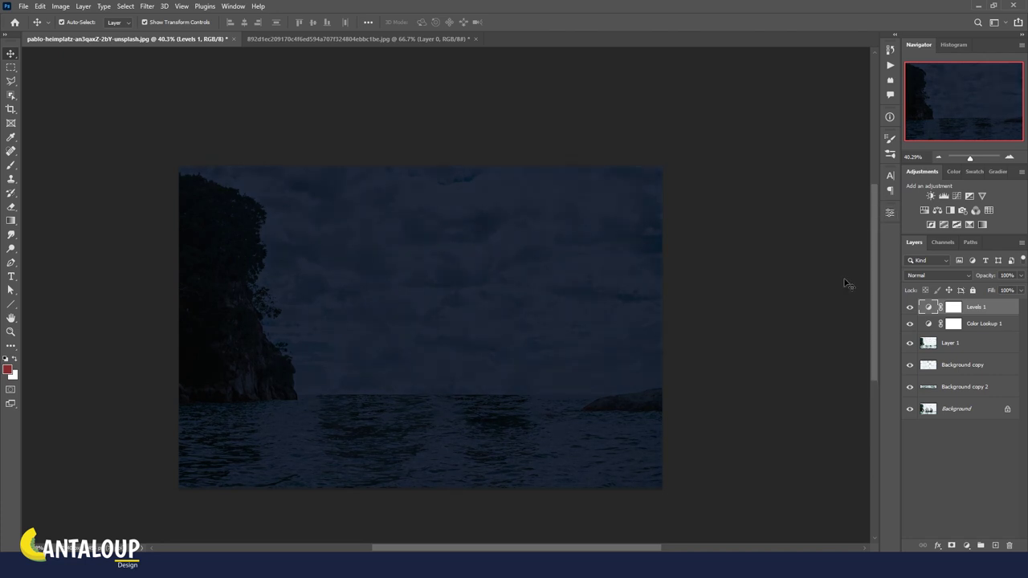
click(939, 344)
click(39, 6)
- Start Sky Replacement and choose a dark storm-cloud sky from the presets
click(98, 256)
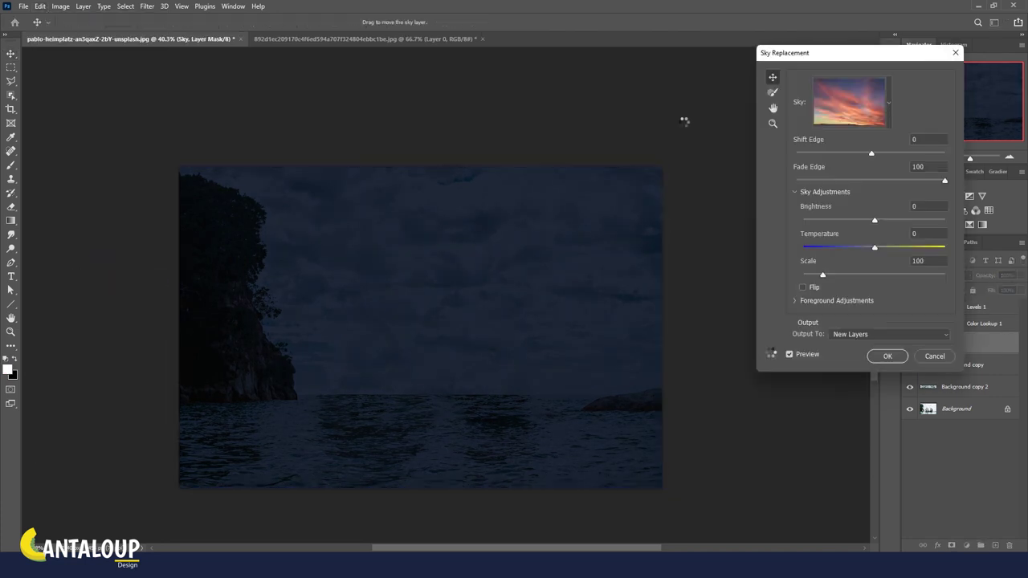
click(889, 102)
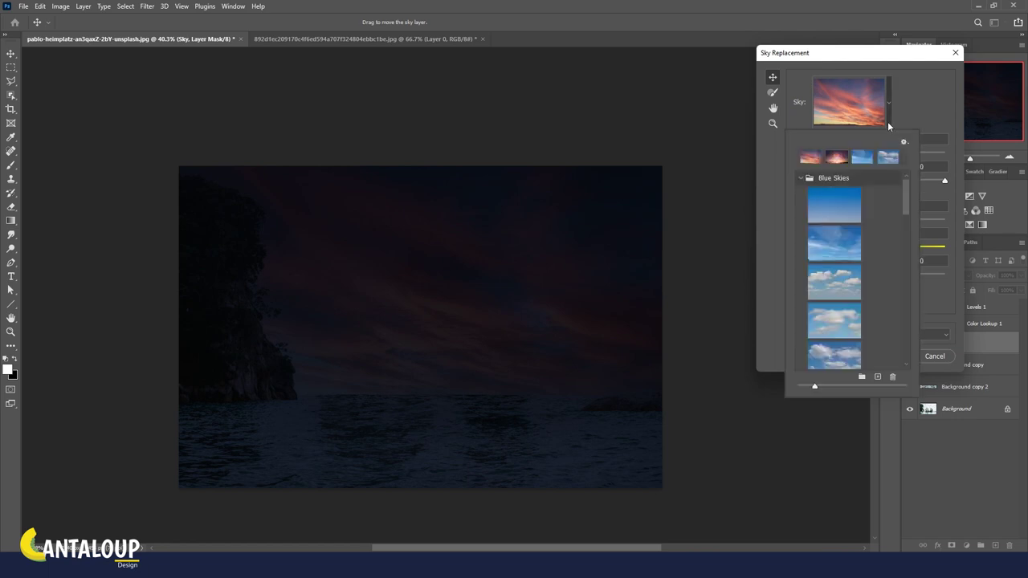
drag(906, 215, 900, 268)
click(834, 224)
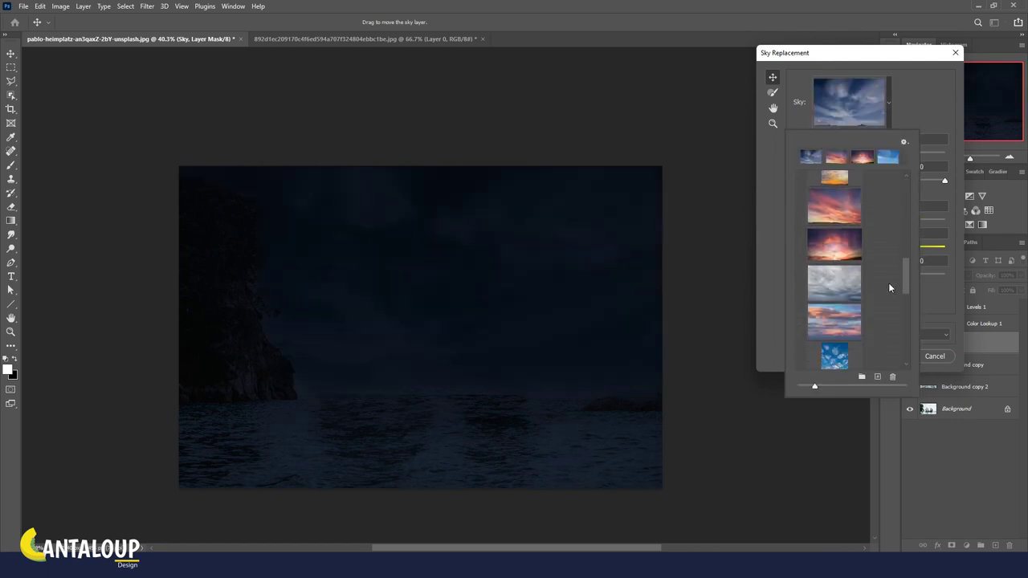
click(841, 289)
drag(908, 286, 903, 319)
click(846, 279)
click(840, 249)
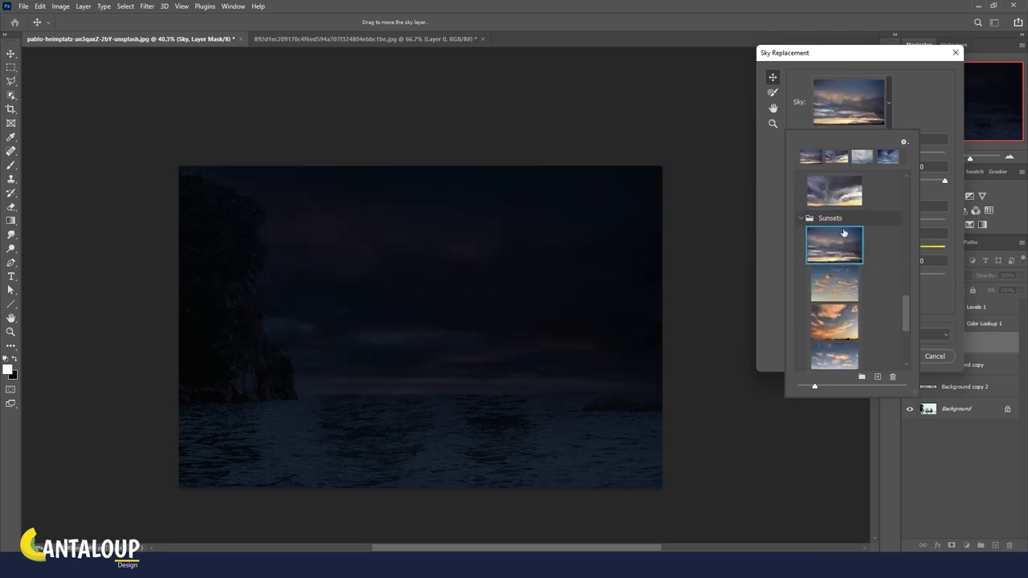
click(844, 199)
click(921, 156)
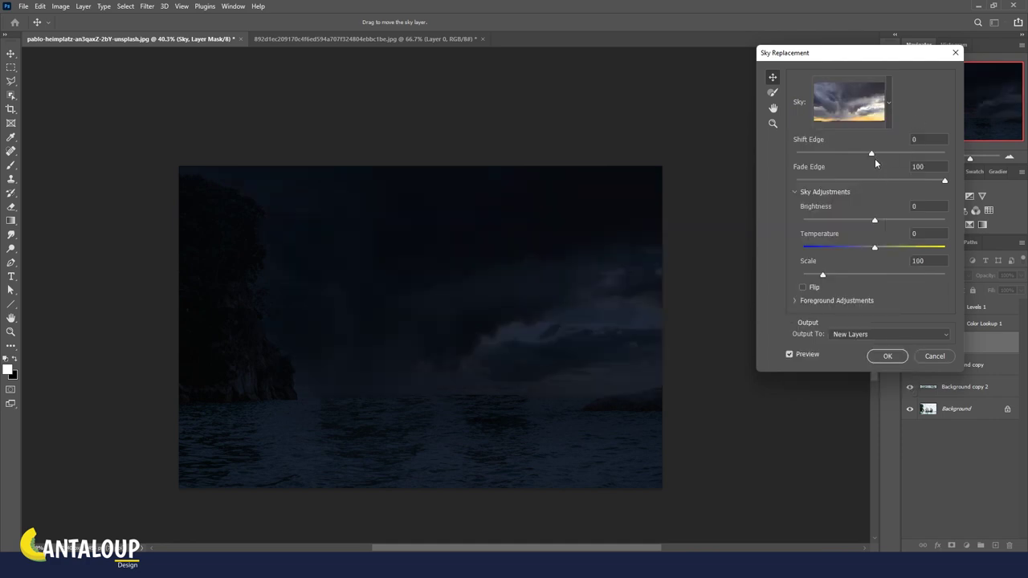
- Set Shift Edge 13 and Scale 113, lower the foreground color adjustment, and apply
drag(874, 153, 887, 155)
drag(822, 275, 896, 277)
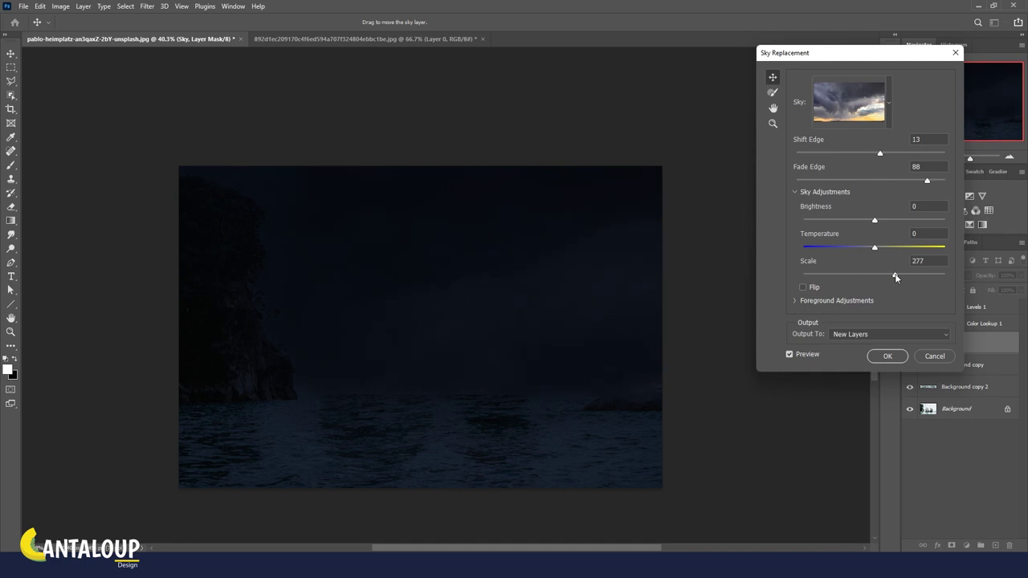
click(795, 302)
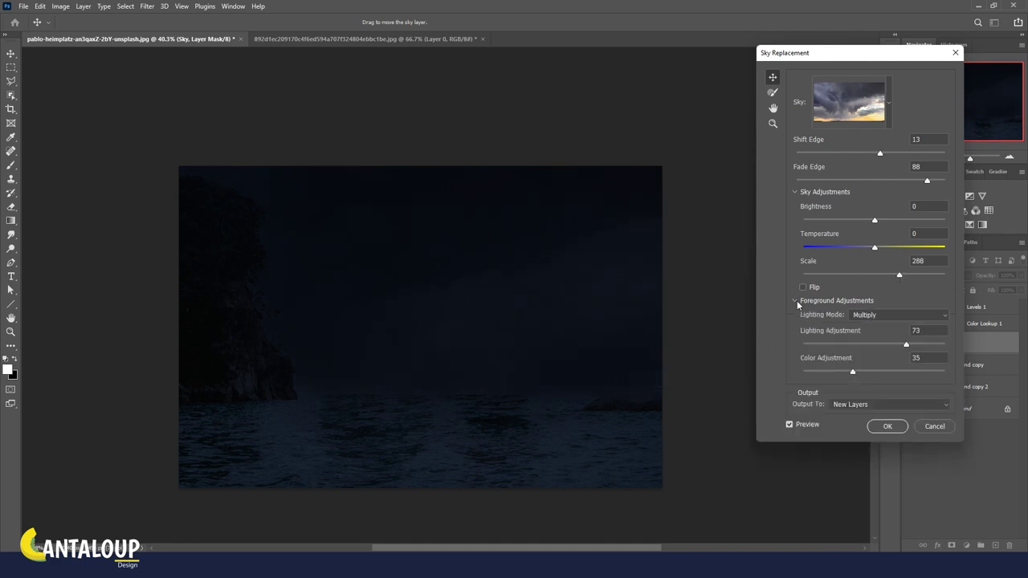
mouse_move(870, 279)
mouse_down()
mouse_move(821, 277)
mouse_move(832, 277)
mouse_up()
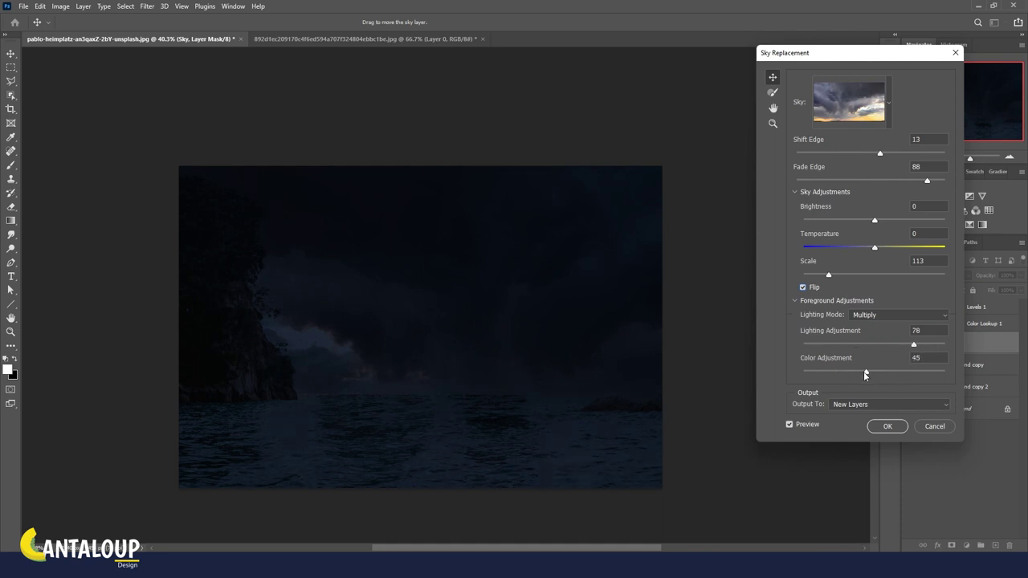
drag(839, 374, 825, 372)
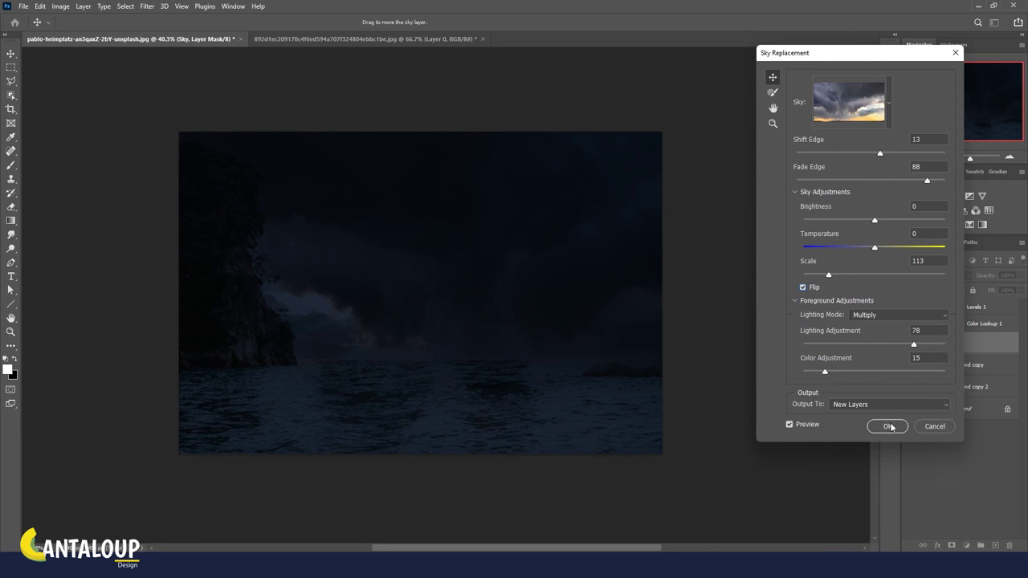
click(888, 426)
click(923, 340)
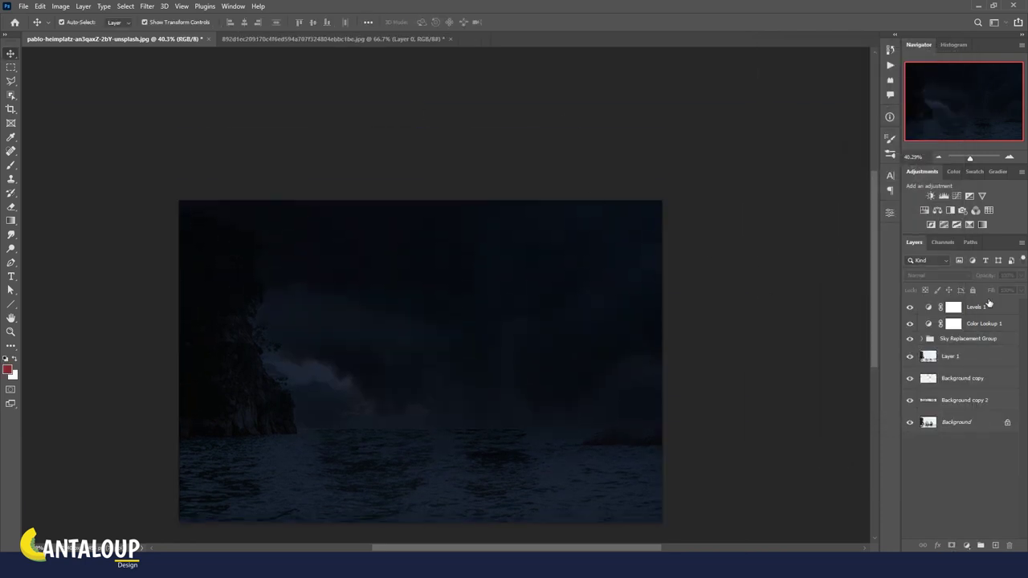
- Drag the spark-ring layer into the seascape on top as Layer 2, enlarged to fill the canvas
key(alt+period)
click(408, 37)
mouse_move(463, 222)
mouse_down()
mouse_move(462, 348)
mouse_move(514, 410)
mouse_up()
key(ctrl+t)
drag(422, 291, 422, 201)
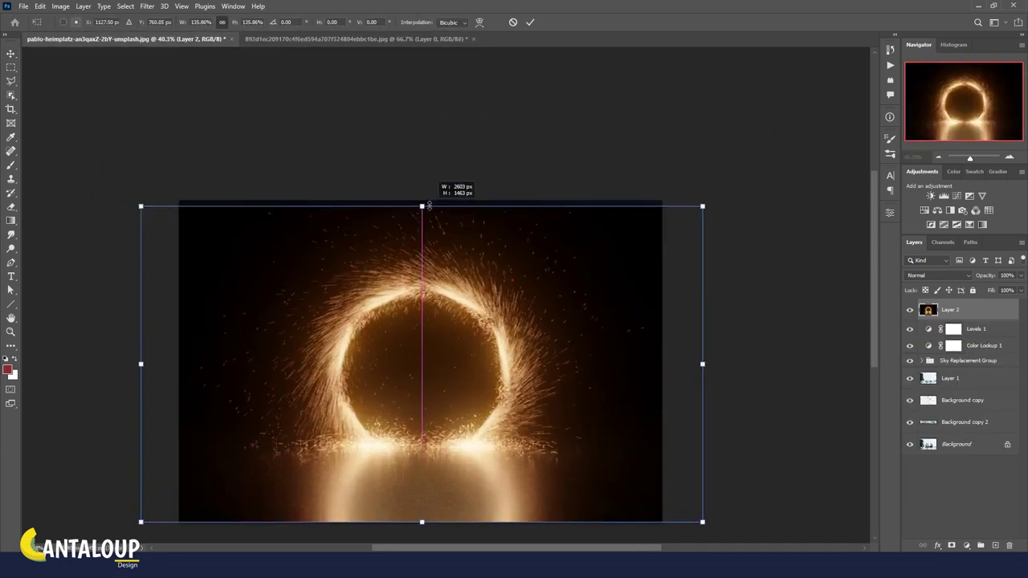
click(529, 23)
click(938, 275)
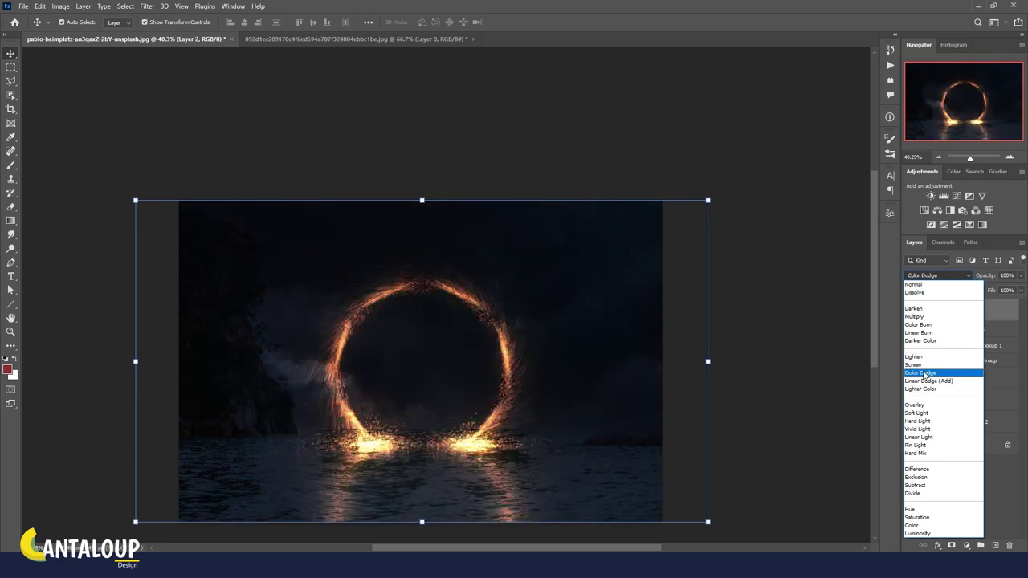
- Set Layer 2 to Color Dodge and add a Linear Dodge (Add) duplicate
click(926, 374)
key(ctrl+j)
click(934, 276)
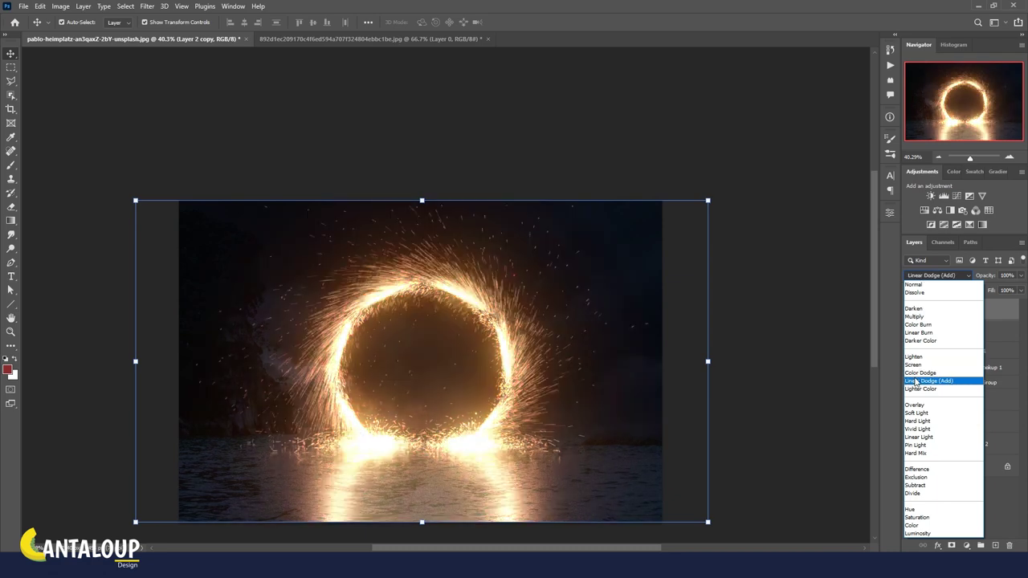
click(916, 383)
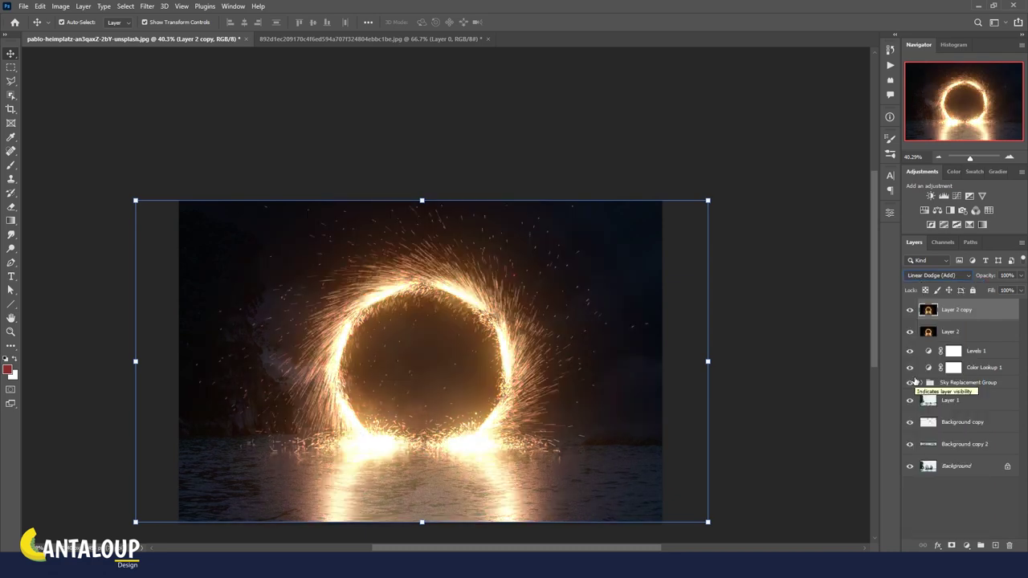
click(910, 332)
click(909, 331)
- Add a layer mask to Layer 2 copy and paint out the glow at the ring's base
click(952, 546)
key(b)
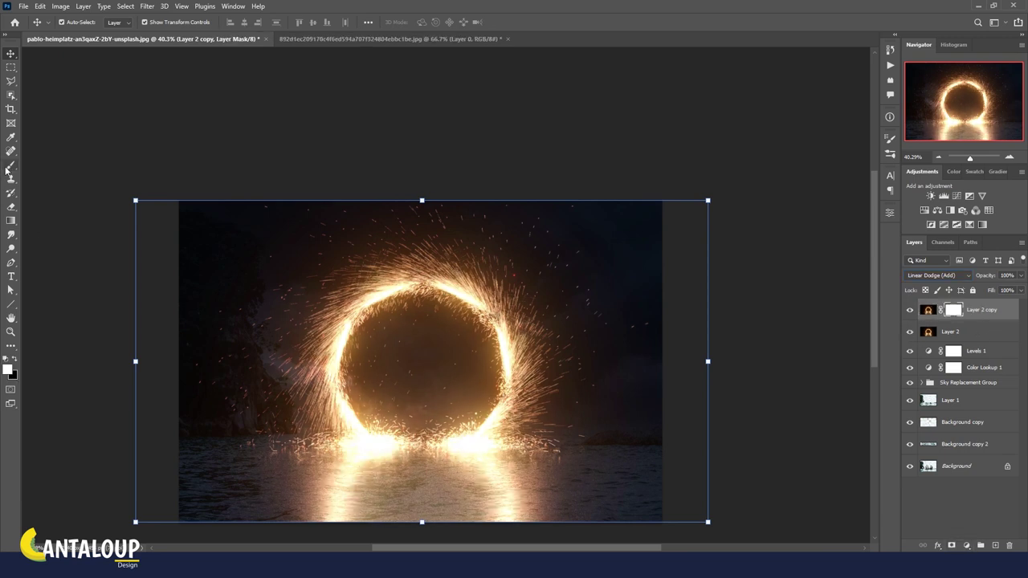
drag(343, 447, 451, 441)
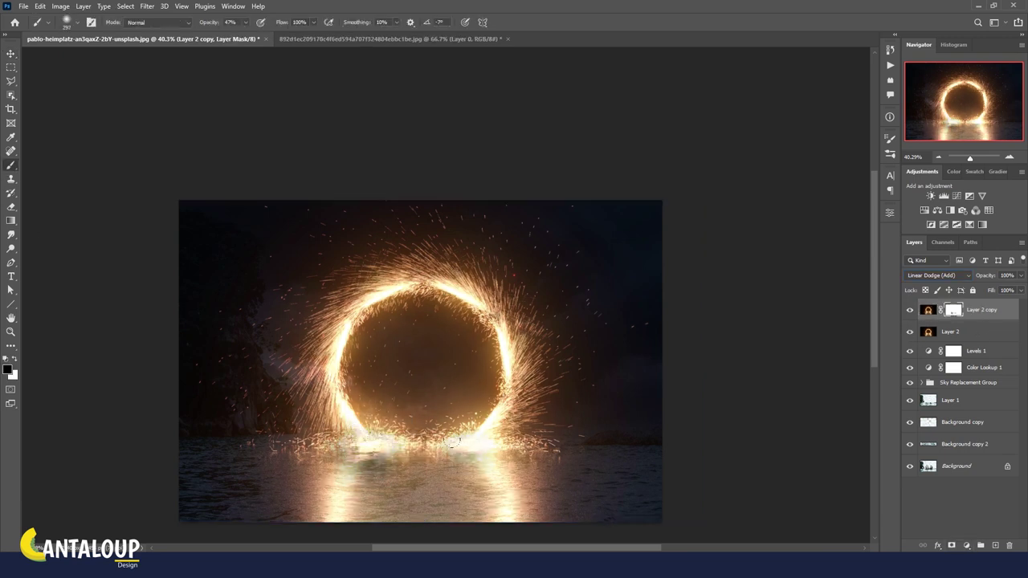
key(ctrl+z)
key(ctrl+z)
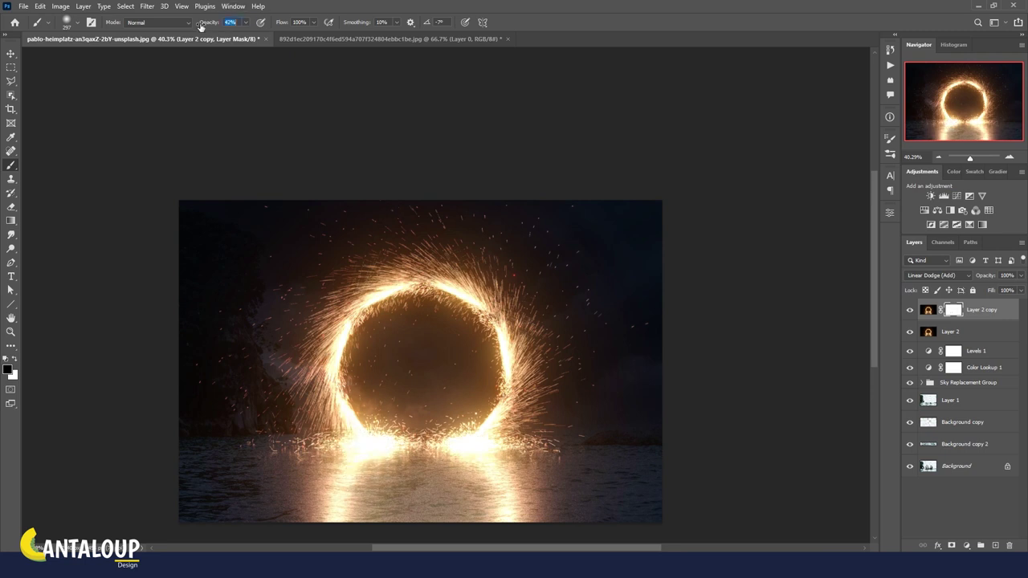
mouse_move(342, 480)
mouse_down()
mouse_move(484, 468)
mouse_move(506, 498)
mouse_move(338, 505)
mouse_move(378, 466)
mouse_move(336, 452)
mouse_up()
drag(470, 428, 500, 466)
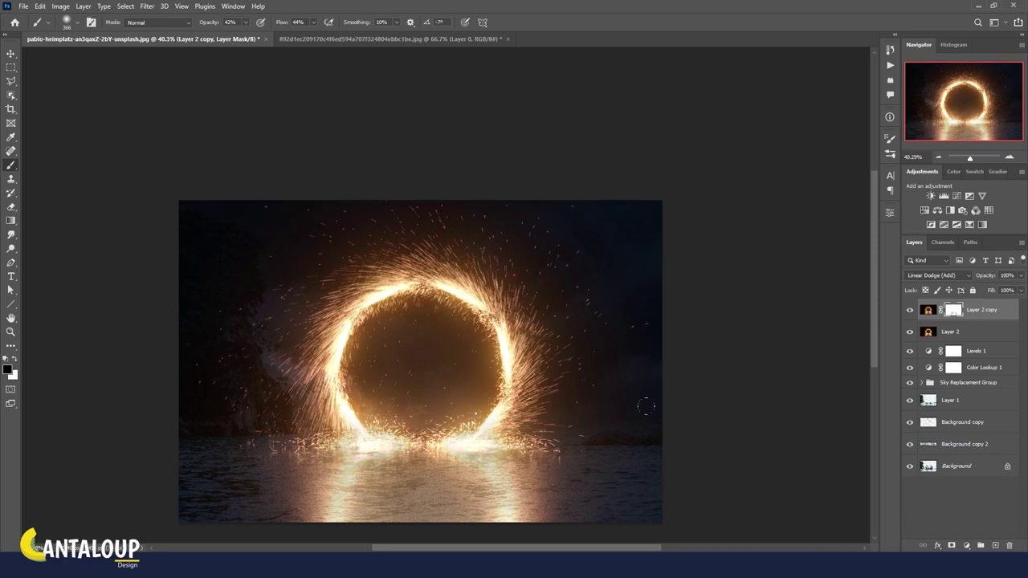
key(v)
click(436, 133)
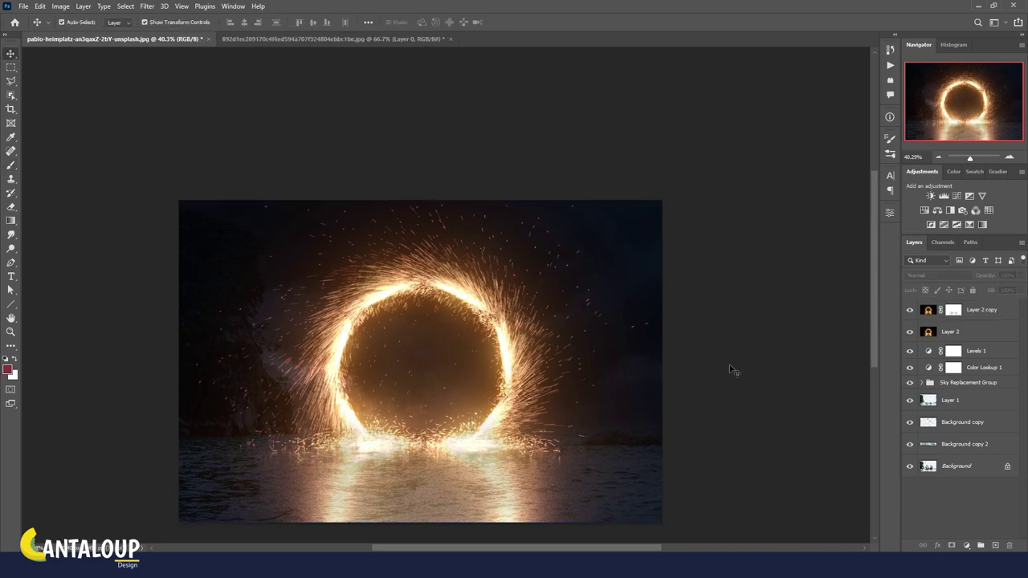
- Copy the whole Machu Picchu photo and paste it into the seascape as Layer 3
scroll(604, 273, down, 3)
scroll(441, 284, down, 1)
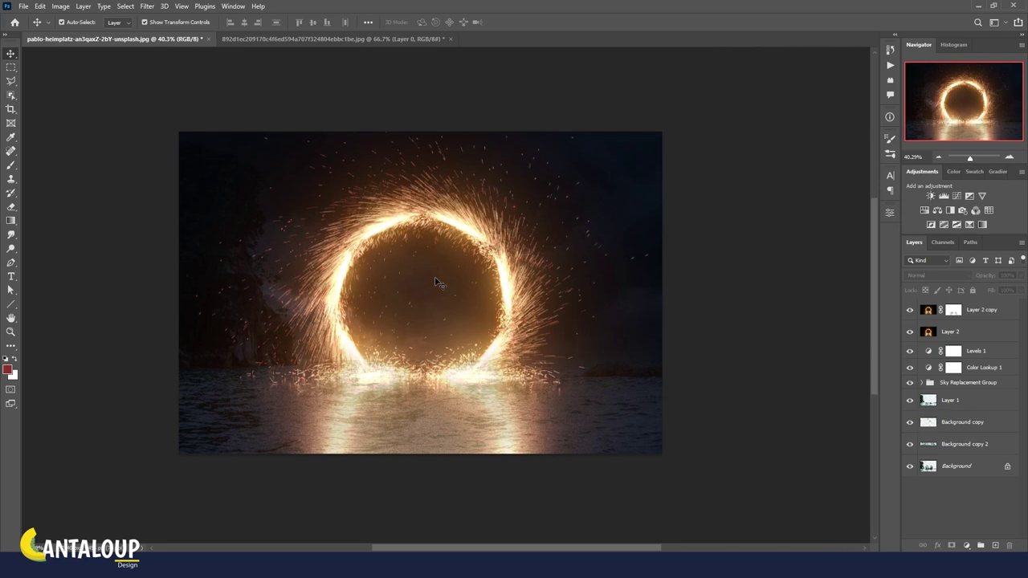
scroll(514, 269, left, 1)
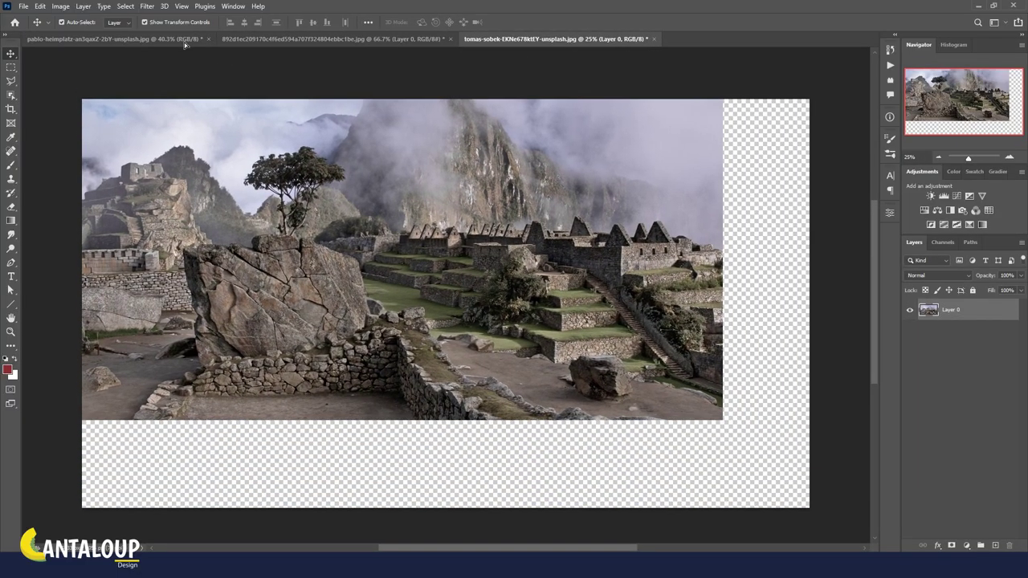
click(184, 42)
key(ctrl+v)
key(ctrl+t)
key(ctrl+0)
- Scale Layer 3 down over the scene's centre, then hide it
drag(767, 273, 588, 272)
drag(455, 198, 464, 275)
scroll(451, 245, up, 5)
drag(508, 383, 509, 338)
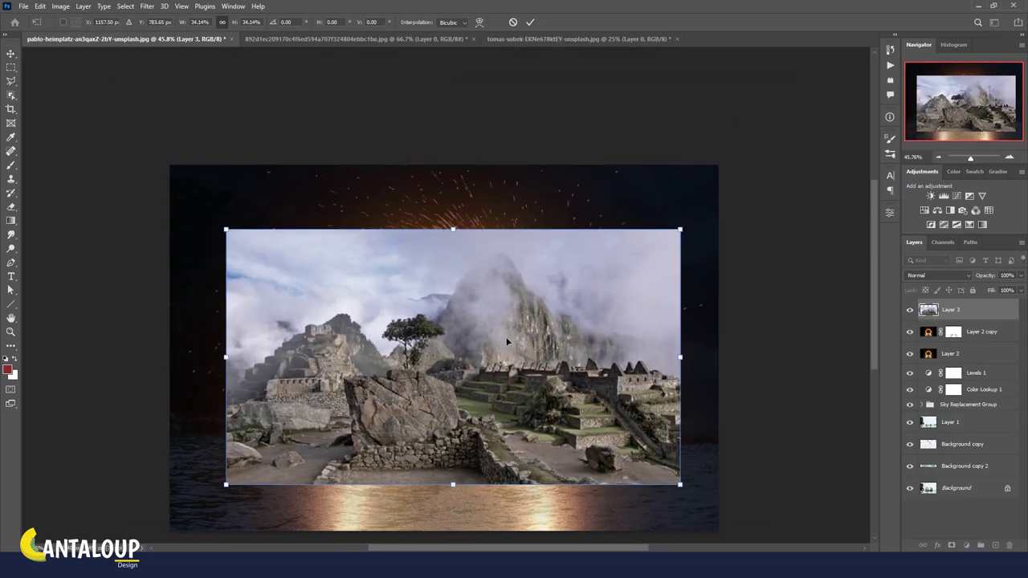
click(531, 22)
click(908, 310)
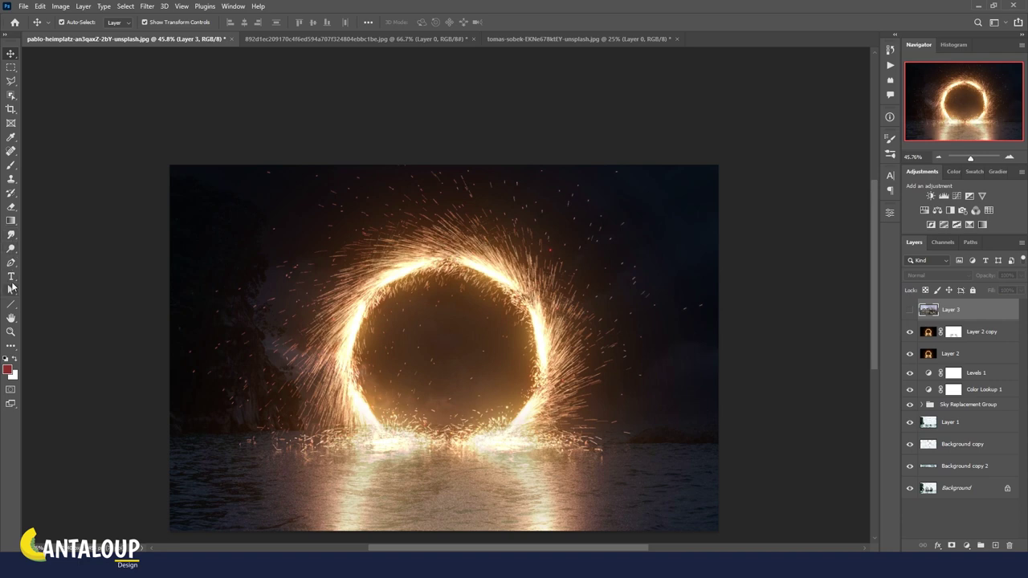
click(11, 123)
- Draw a black circle inside the ring, clip Layer 3 to it, and move both below the spark layers
right_click(13, 305)
click(56, 321)
drag(445, 354, 542, 451)
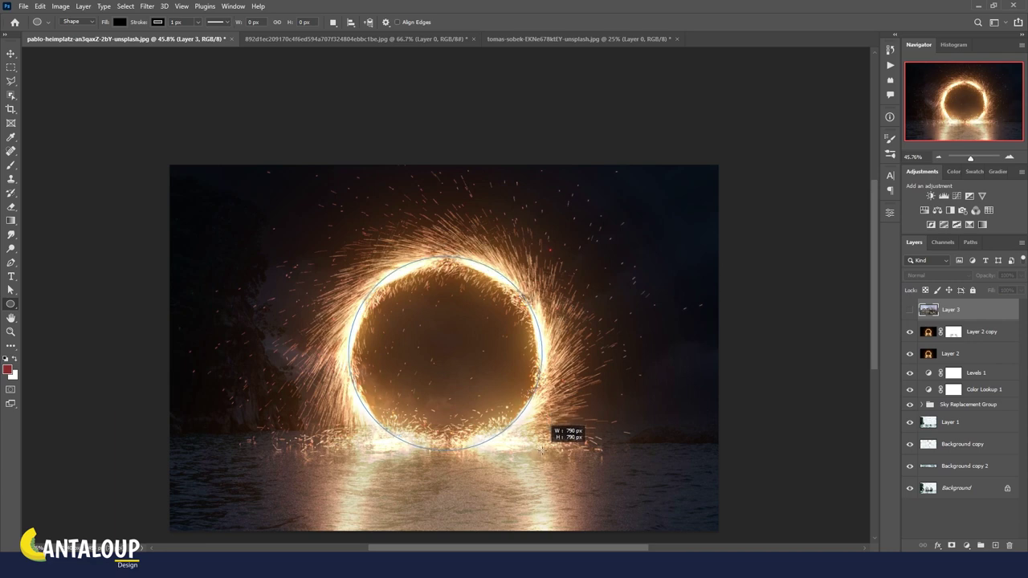
drag(542, 450, 541, 449)
key(v)
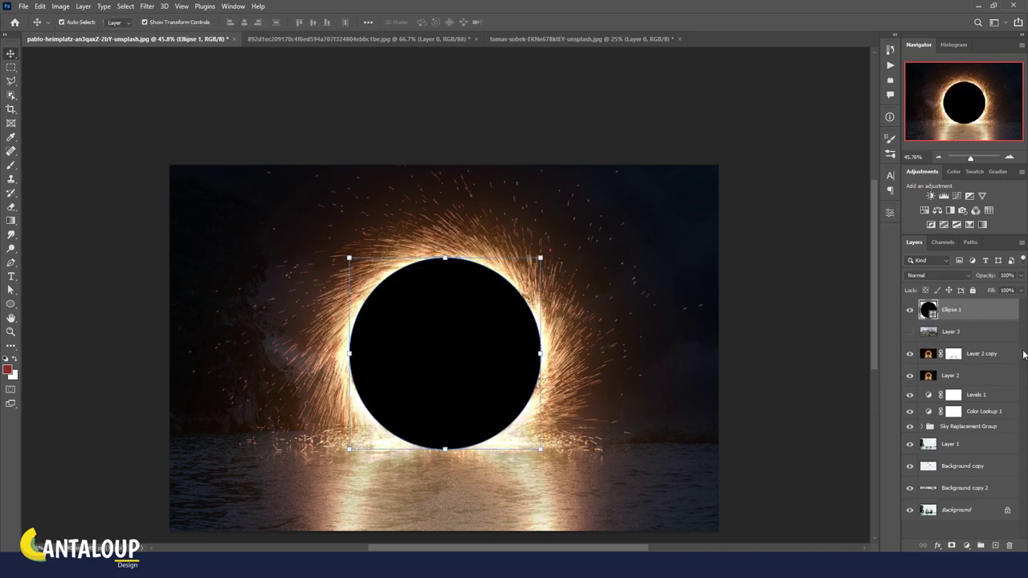
drag(952, 332, 951, 306)
alt+click(937, 320)
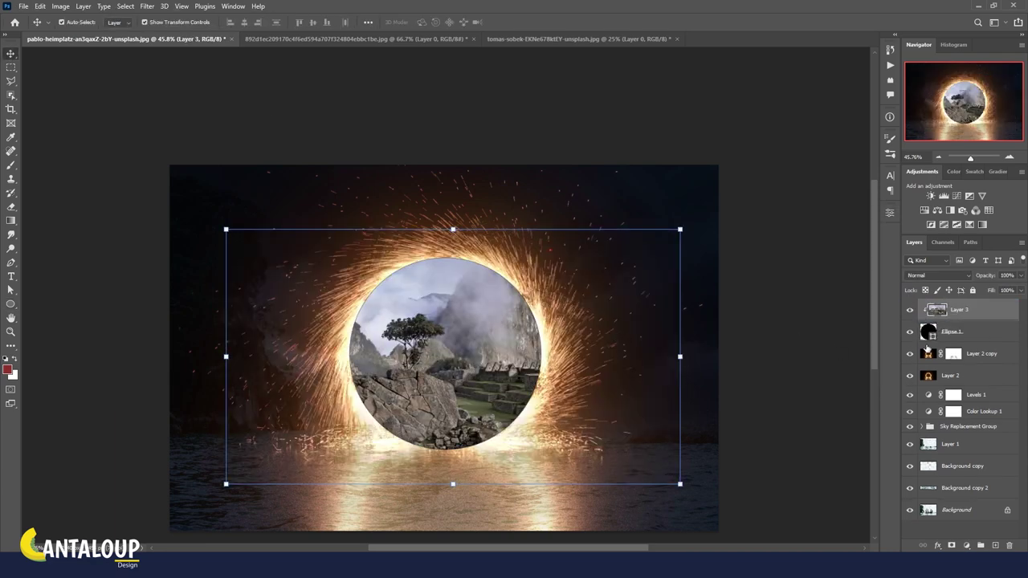
shift+click(996, 332)
drag(996, 332, 964, 387)
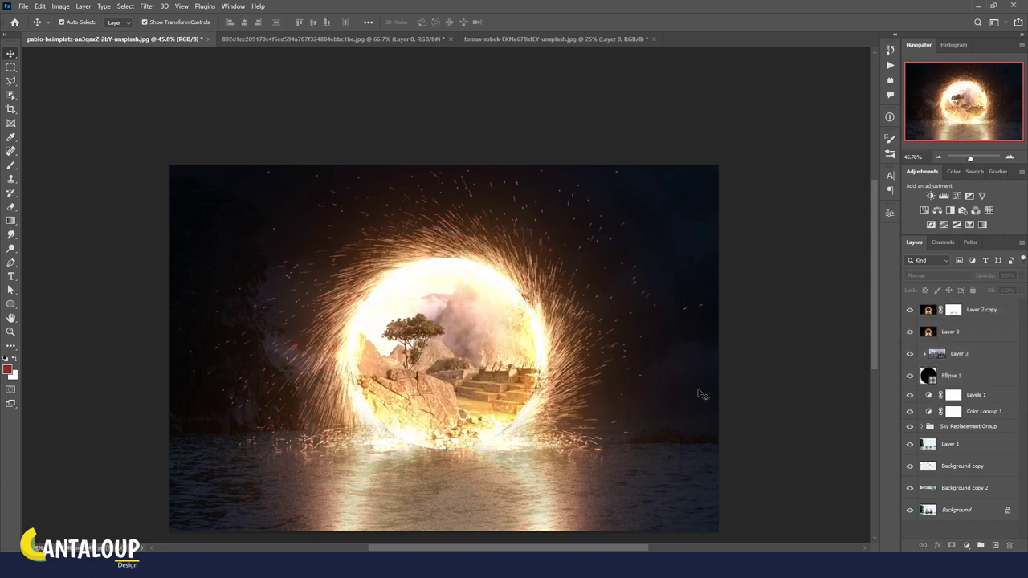
- Resize and reposition the Machu Picchu photo to fit inside the circle
click(947, 356)
key(ctrl+t)
drag(455, 487, 454, 457)
drag(454, 230, 459, 256)
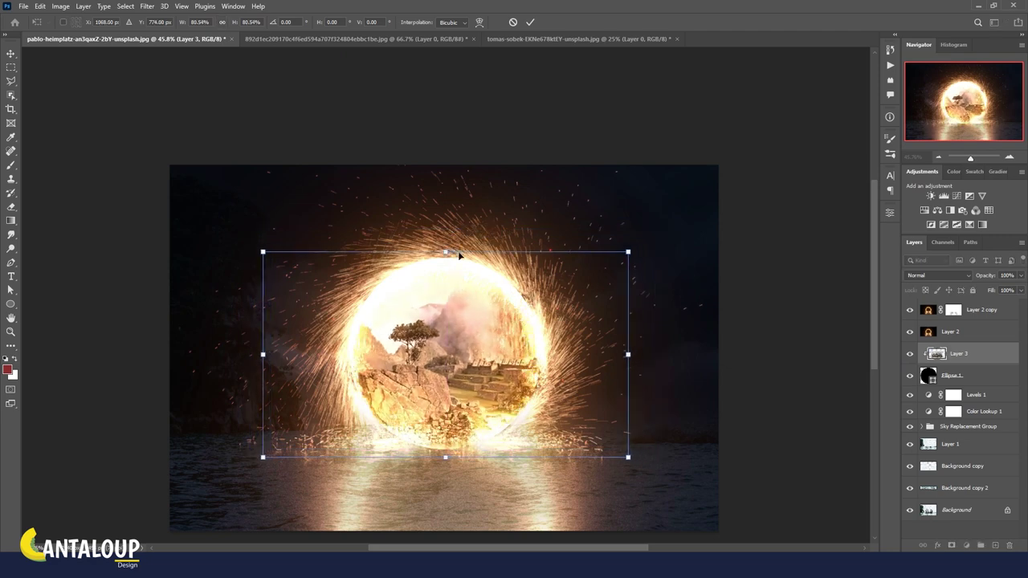
drag(459, 259, 464, 234)
drag(418, 460, 417, 447)
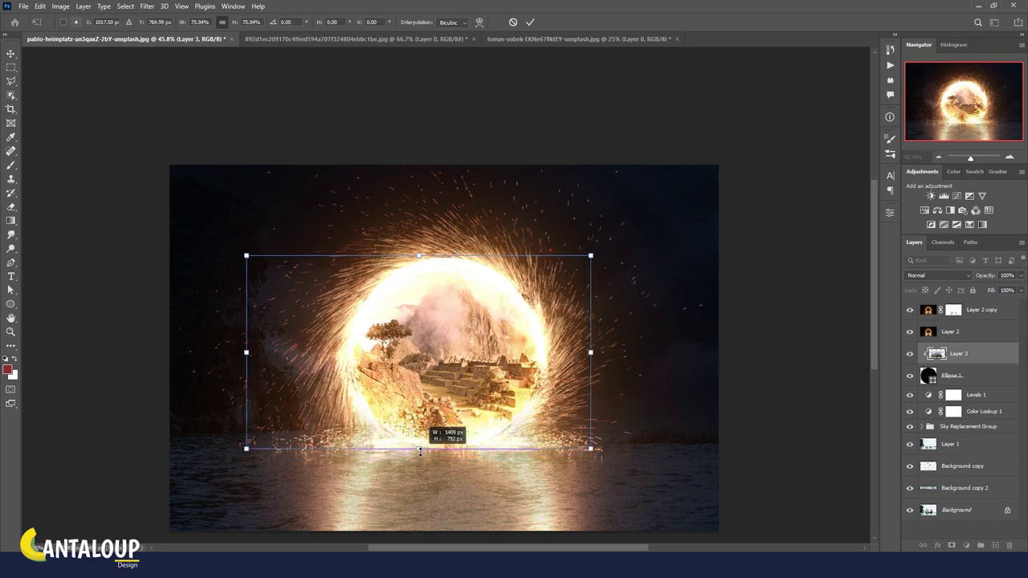
click(531, 21)
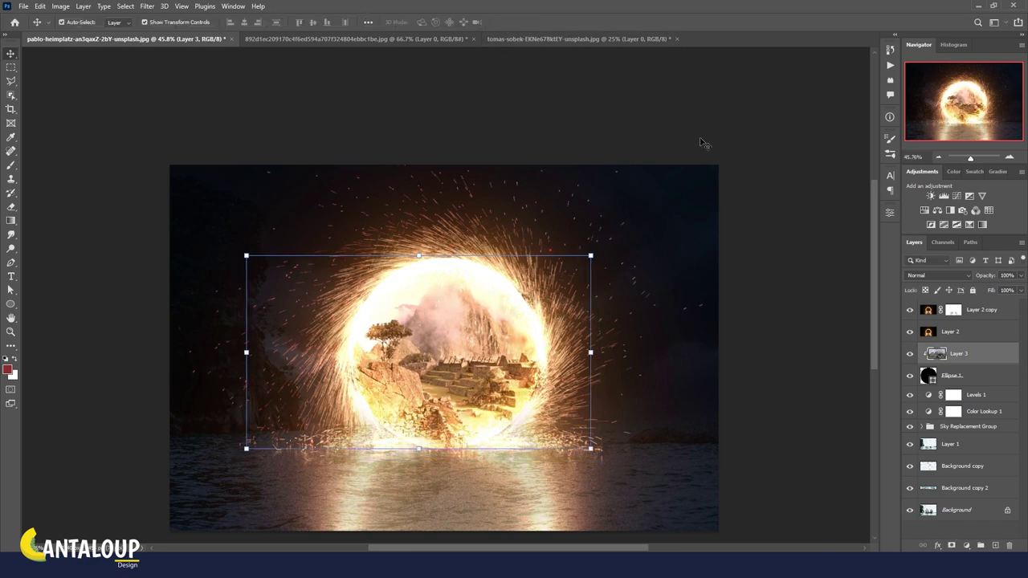
click(773, 222)
- Toggle the spark glow layers off and on to compare the composite
click(911, 333)
click(910, 333)
click(911, 311)
click(911, 311)
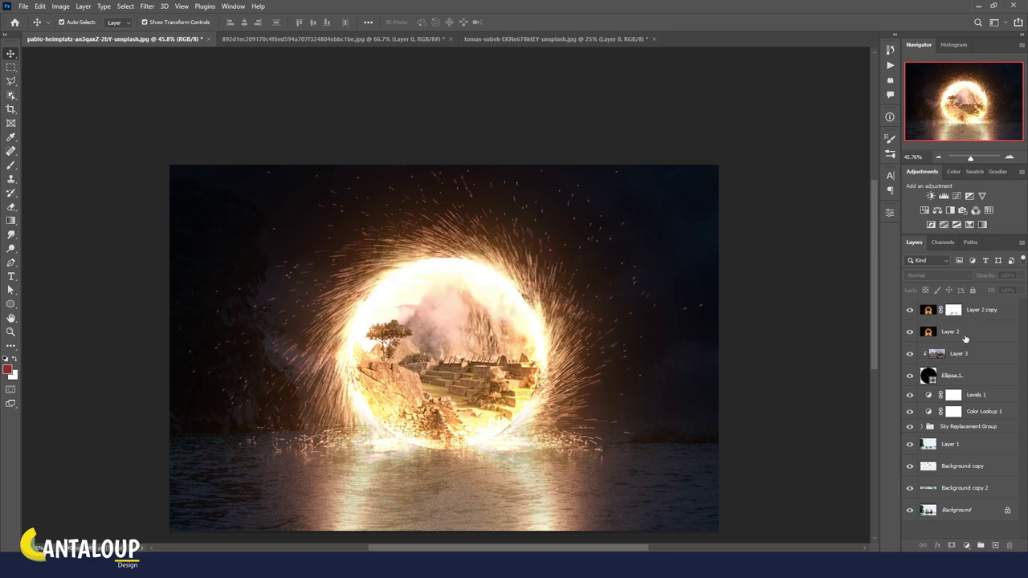
- Give Ellipse 1 a 16.6-pixel smart-object Gaussian Blur, then hide both spark glow layers
scroll(777, 340, up, 2)
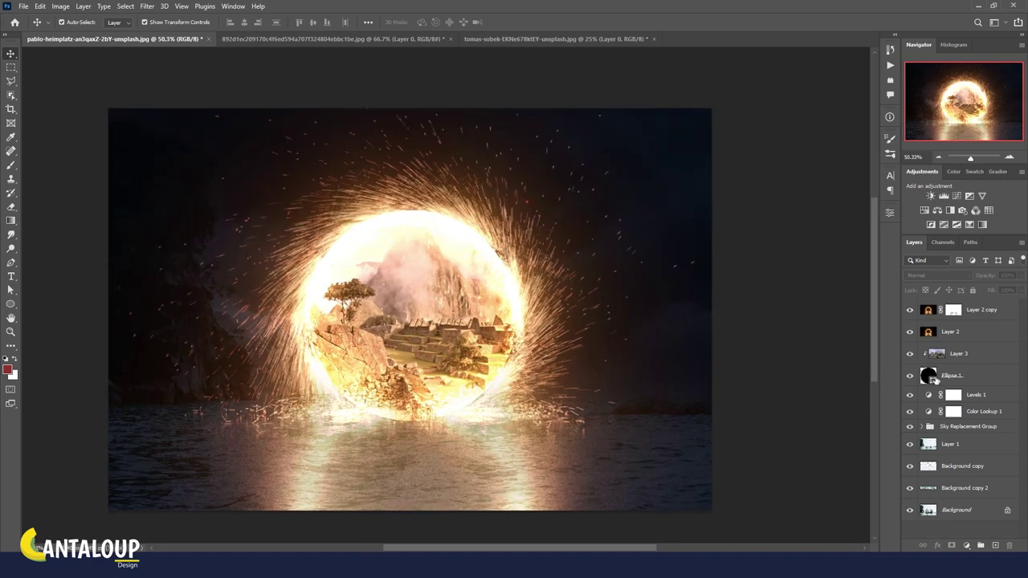
click(934, 380)
click(147, 6)
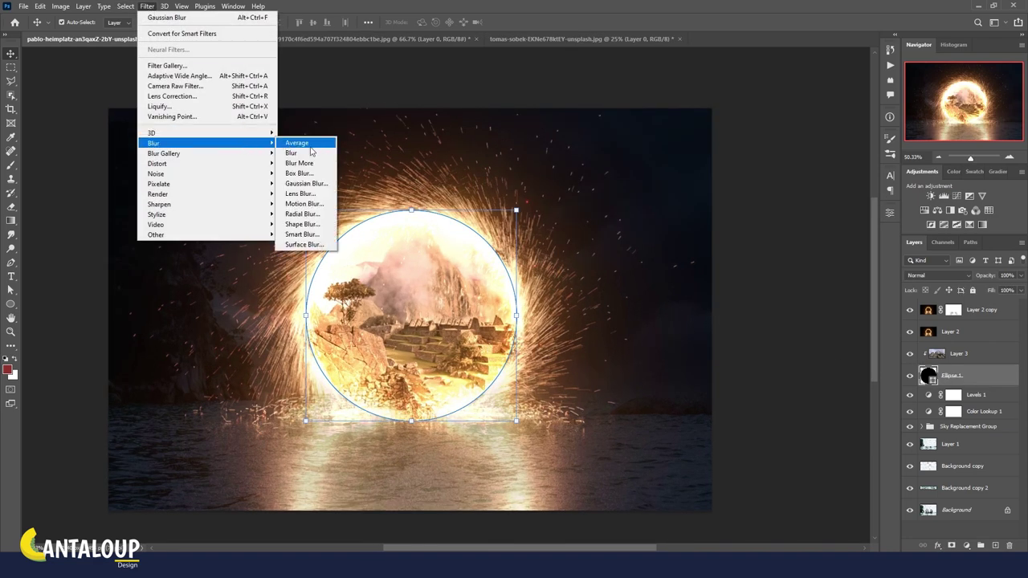
click(306, 183)
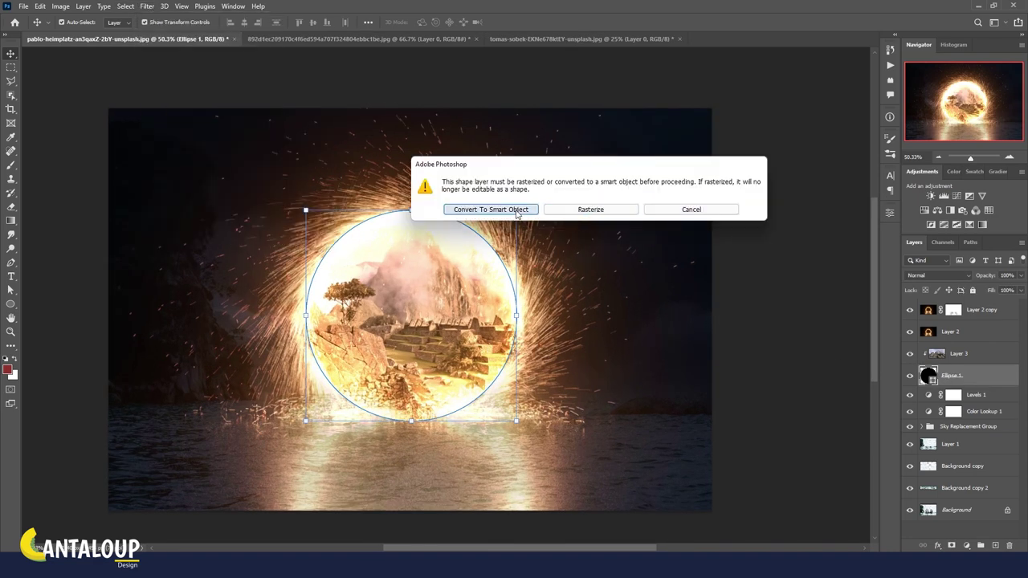
click(517, 210)
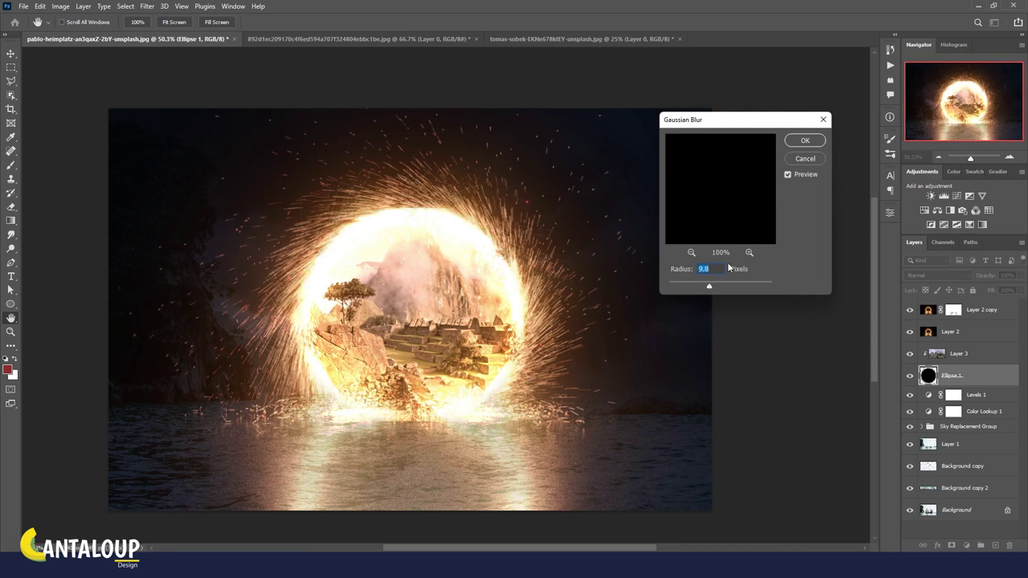
click(691, 253)
drag(718, 287, 714, 287)
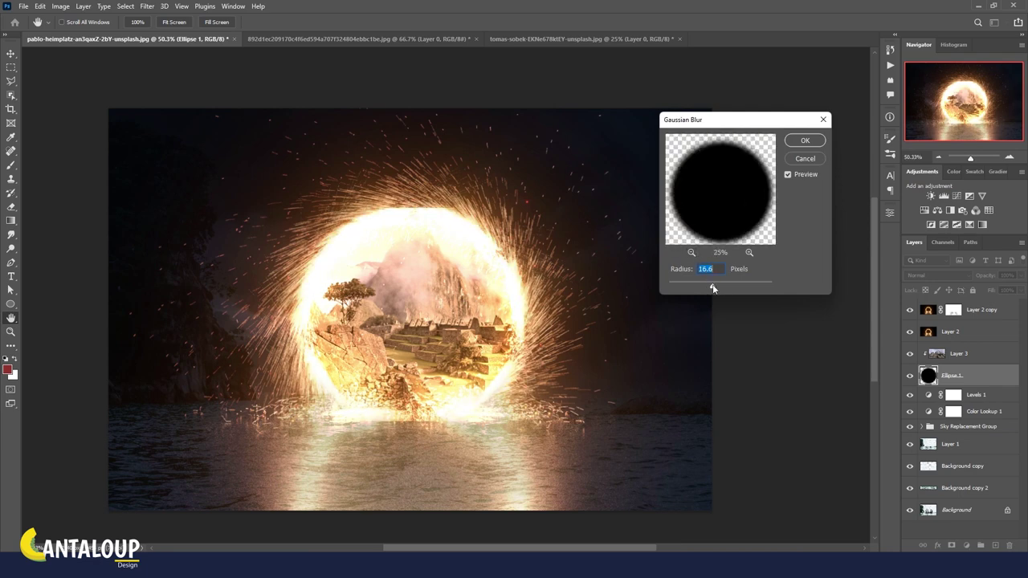
click(805, 141)
key(v)
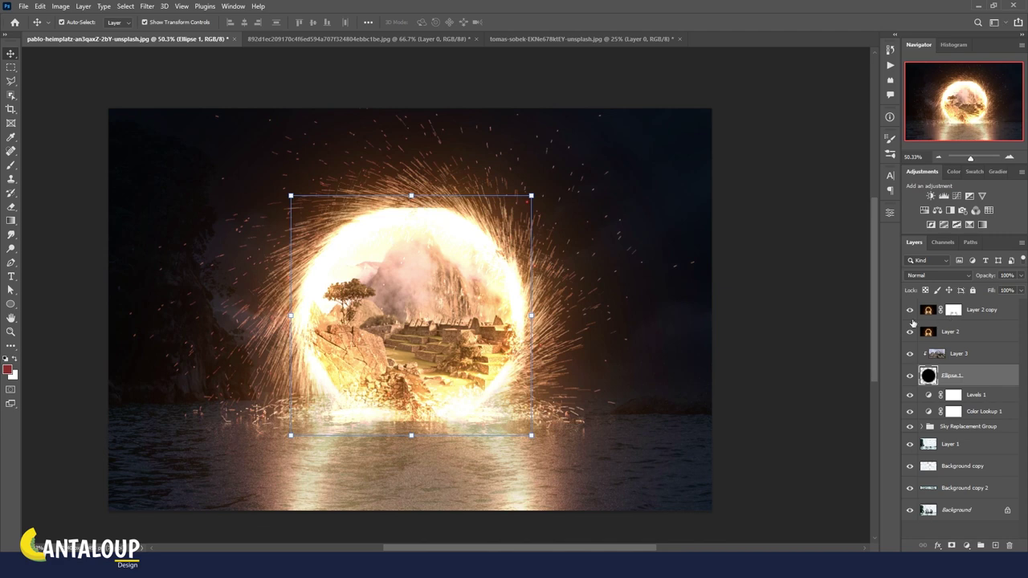
drag(909, 310, 910, 331)
- Scale up the Machu Picchu photo on Layer 3 and show both spark glow layers again
click(956, 353)
drag(381, 208, 383, 200)
drag(382, 421, 383, 429)
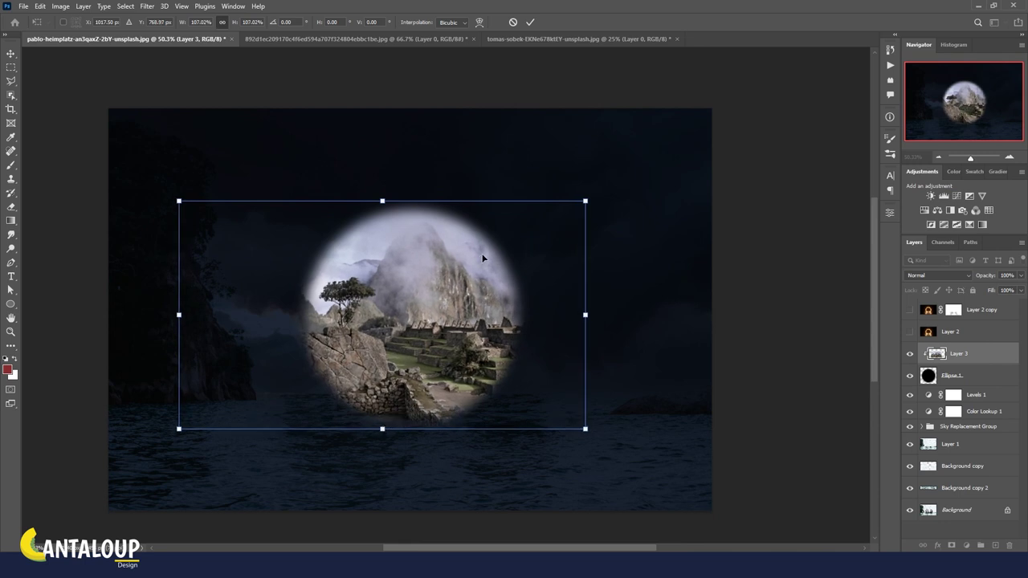
click(530, 22)
click(911, 332)
click(910, 310)
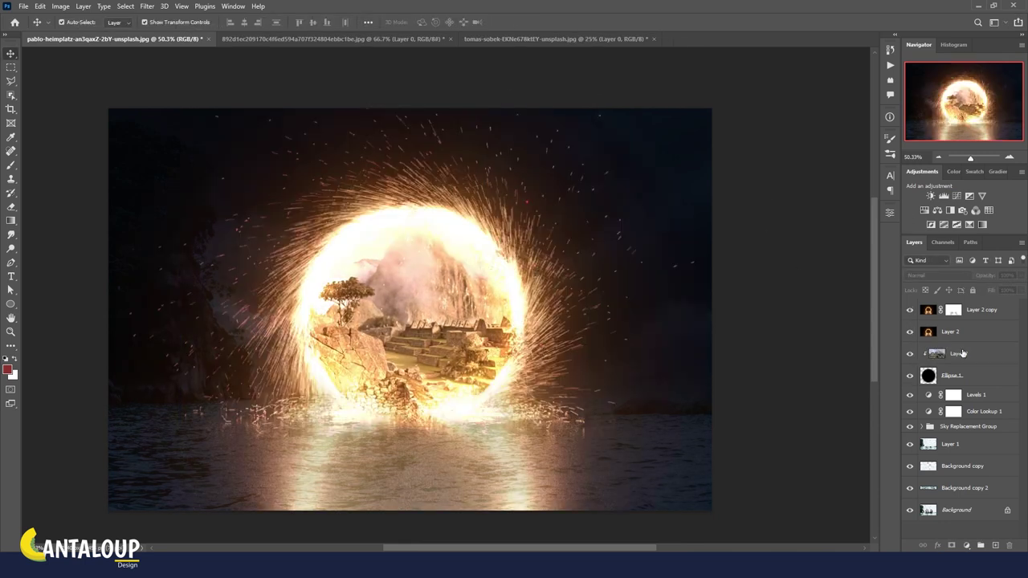
- Mask Layer 3 to the Ellipse 1 circle selection and delete the Ellipse 1 layer
ctrl+click(928, 375)
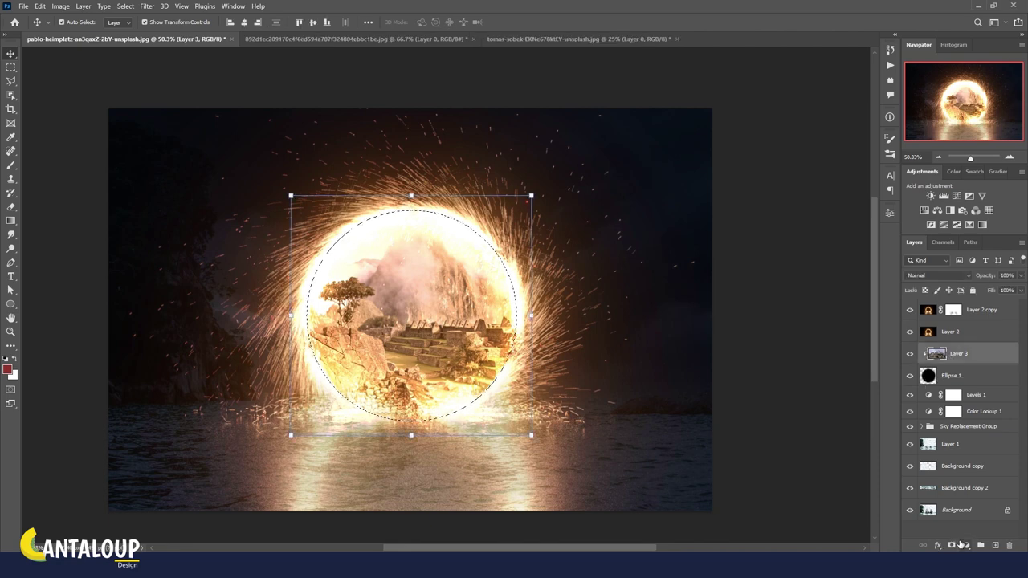
click(932, 376)
click(934, 358)
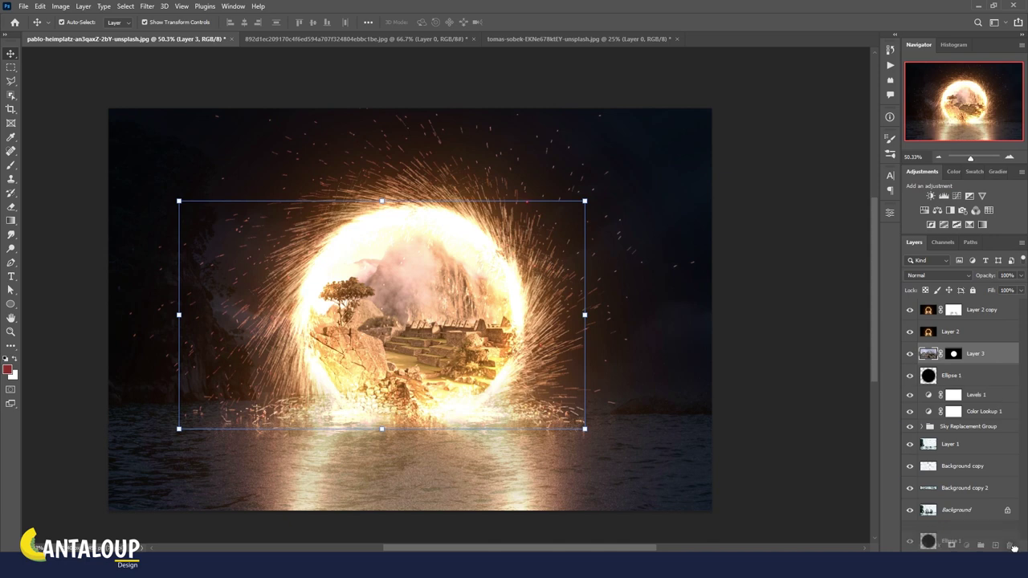
drag(929, 374, 1010, 545)
click(755, 304)
scroll(486, 222, up, 2)
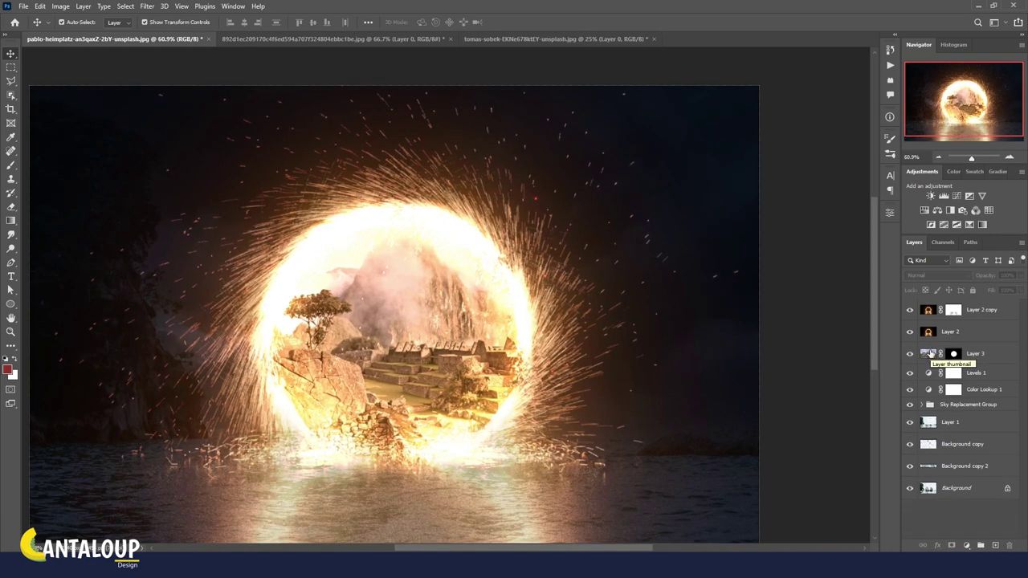
- Set the Layer 2 copy spark glow to the Screen blend mode
scroll(553, 227, down, 2)
click(928, 311)
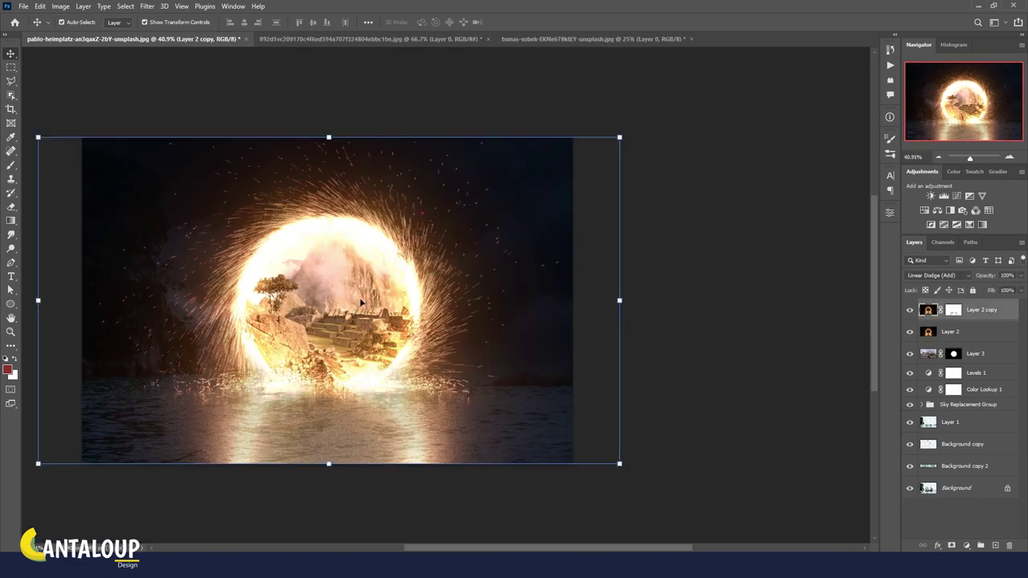
scroll(361, 302, up, 1)
click(938, 276)
click(953, 339)
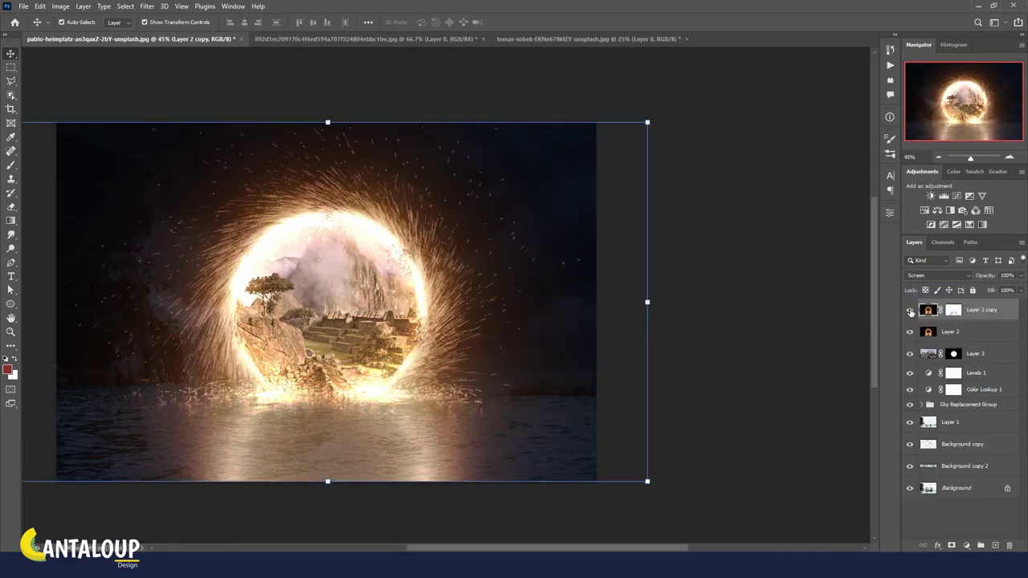
- Paint black on the glow copy's mask to hide the glow reflected on the water
click(954, 310)
key(b)
mouse_move(182, 417)
mouse_down()
mouse_move(482, 434)
mouse_move(184, 470)
mouse_move(473, 450)
mouse_up()
drag(201, 466, 567, 434)
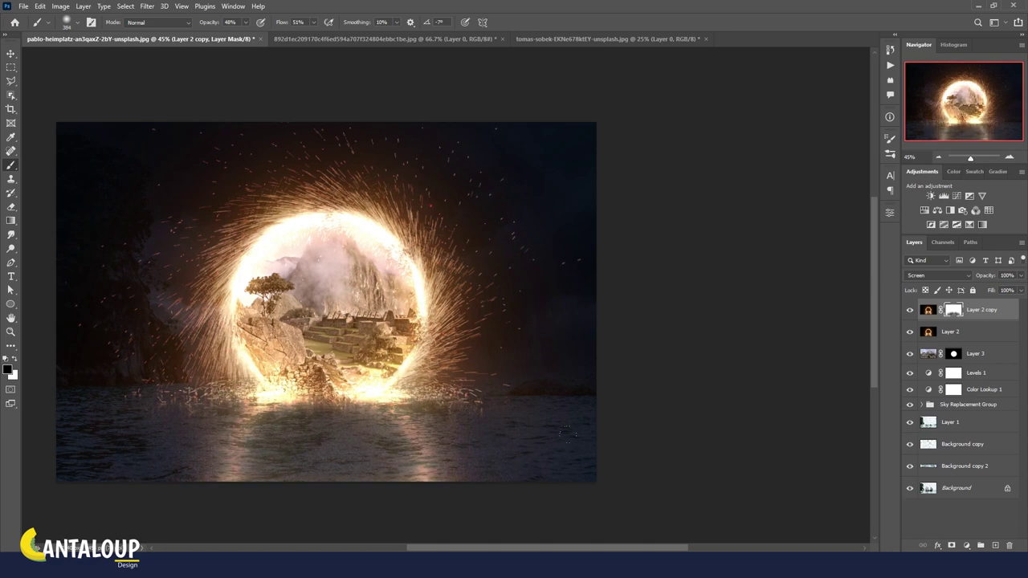
drag(209, 458, 450, 458)
drag(426, 394, 225, 394)
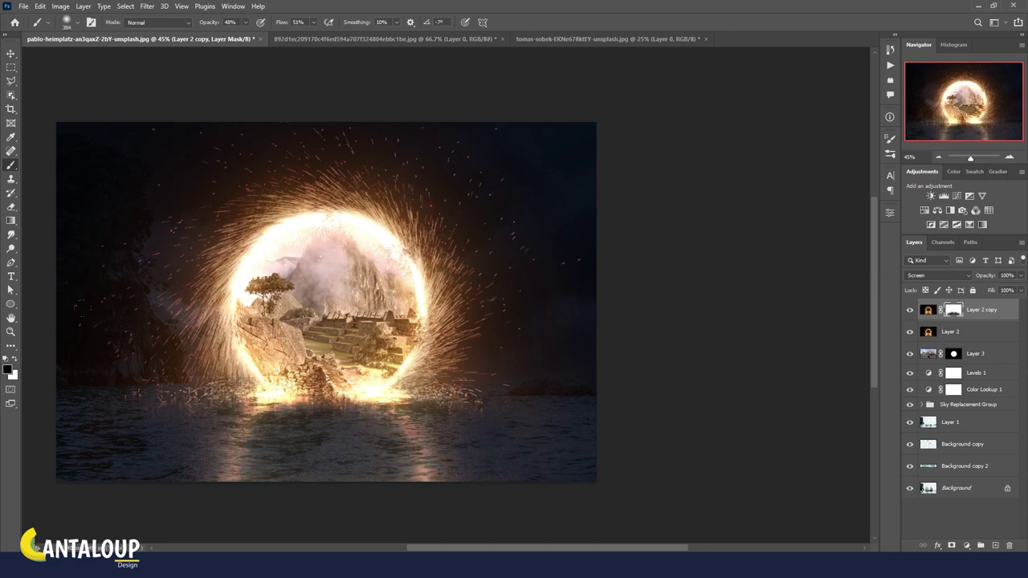
scroll(147, 242, down, 1)
scroll(147, 290, left, 3)
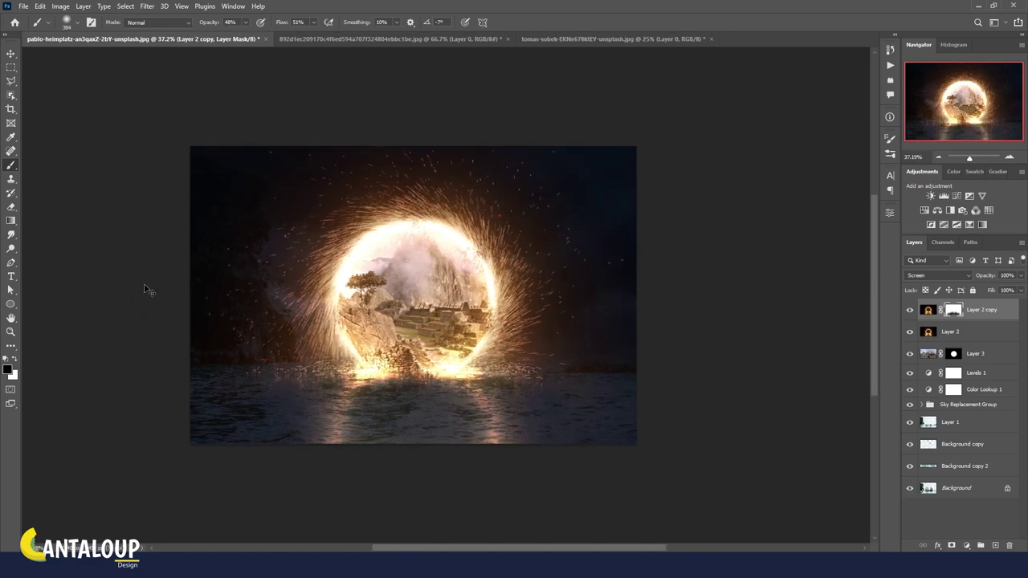
- Add a white layer mask to Layer 2 and lower the brush flow
click(12, 54)
click(932, 332)
click(952, 546)
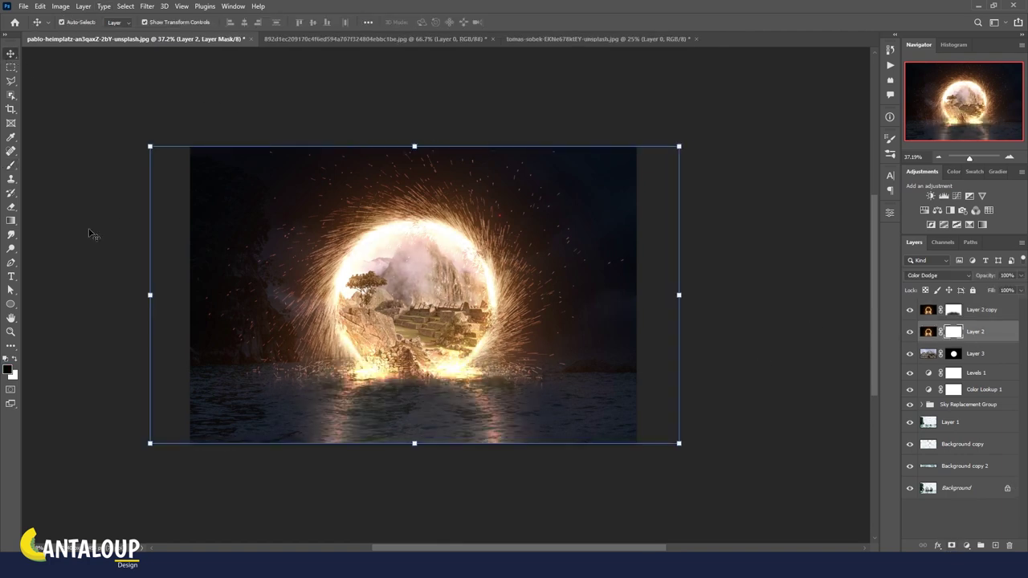
key(b)
drag(285, 23, 280, 24)
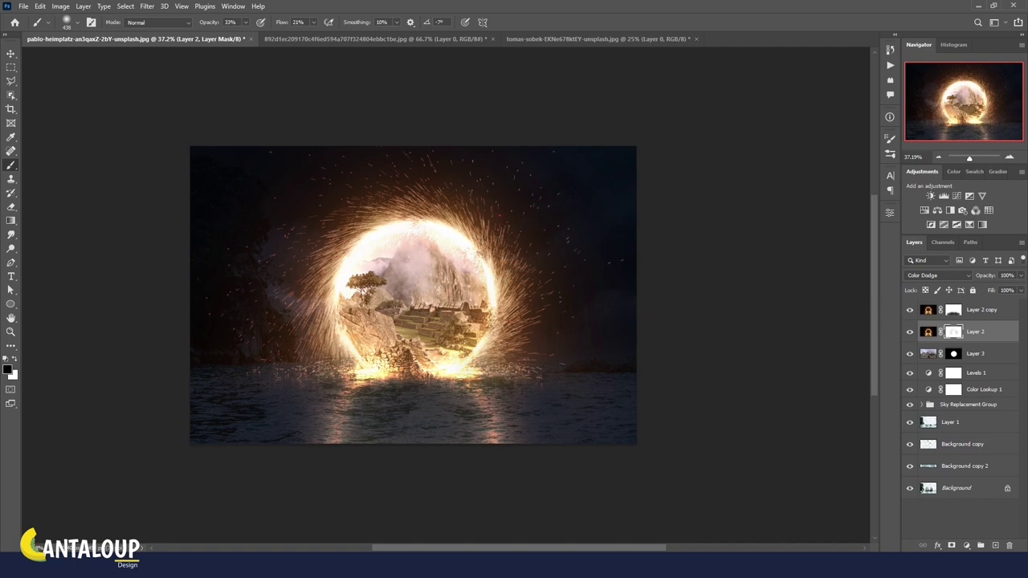
- Add a Color Balance adjustment layer above the glow copy
click(12, 54)
click(980, 310)
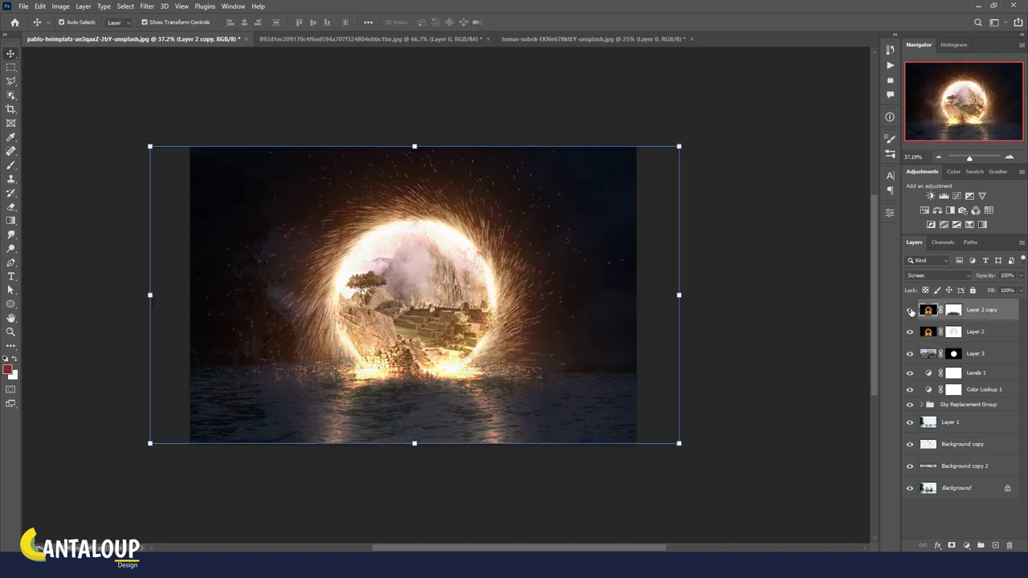
click(936, 210)
- Clip the Color Balance to the glow copy, shift its midtones (Yellow–Blue -34), and compare
click(799, 389)
drag(785, 303, 768, 302)
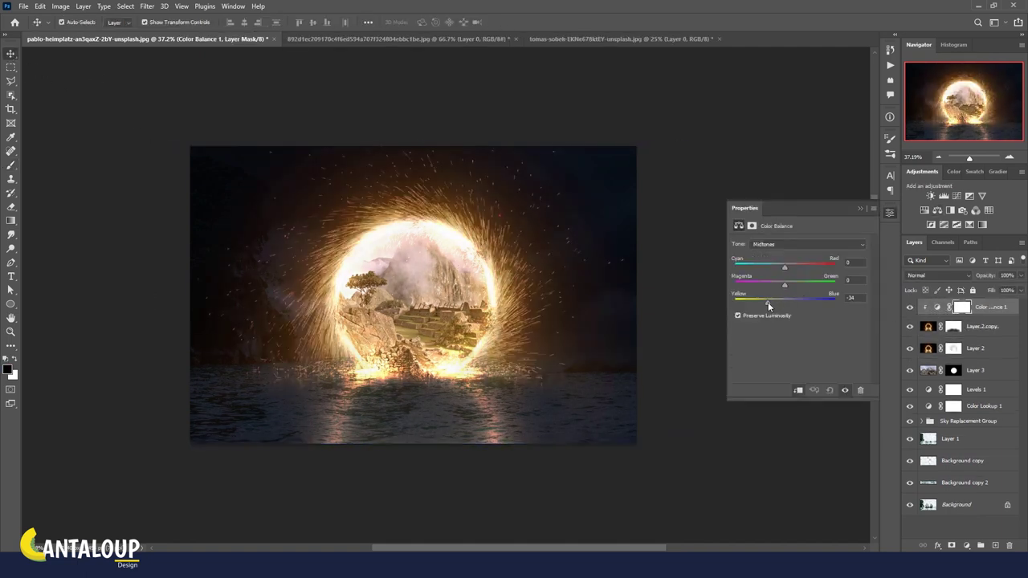
drag(784, 266, 807, 266)
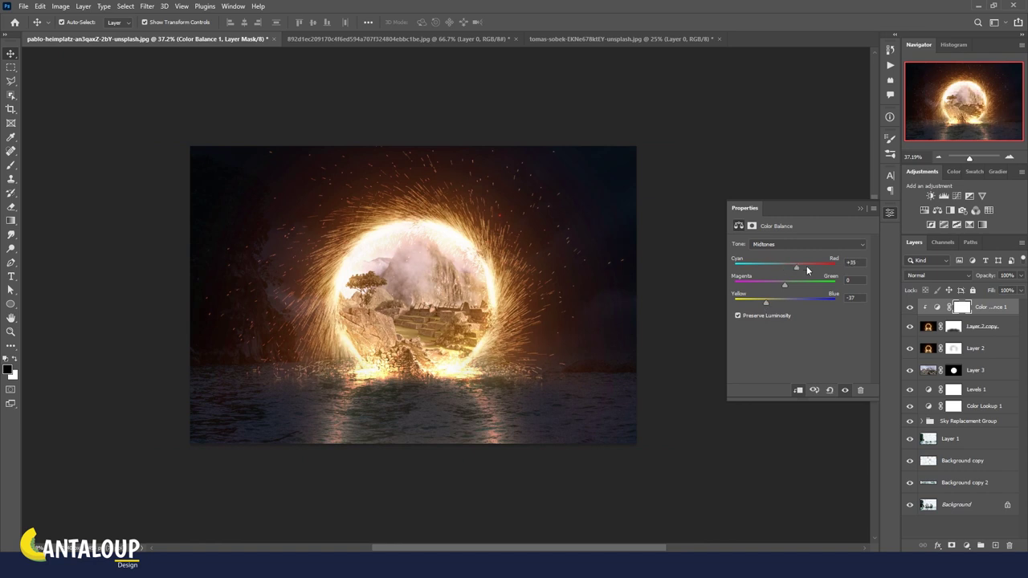
click(860, 208)
click(911, 327)
click(911, 327)
click(910, 348)
click(910, 349)
- Paint black on Layer 2's mask with higher opacity and flow to hide glow over the rocks
click(953, 349)
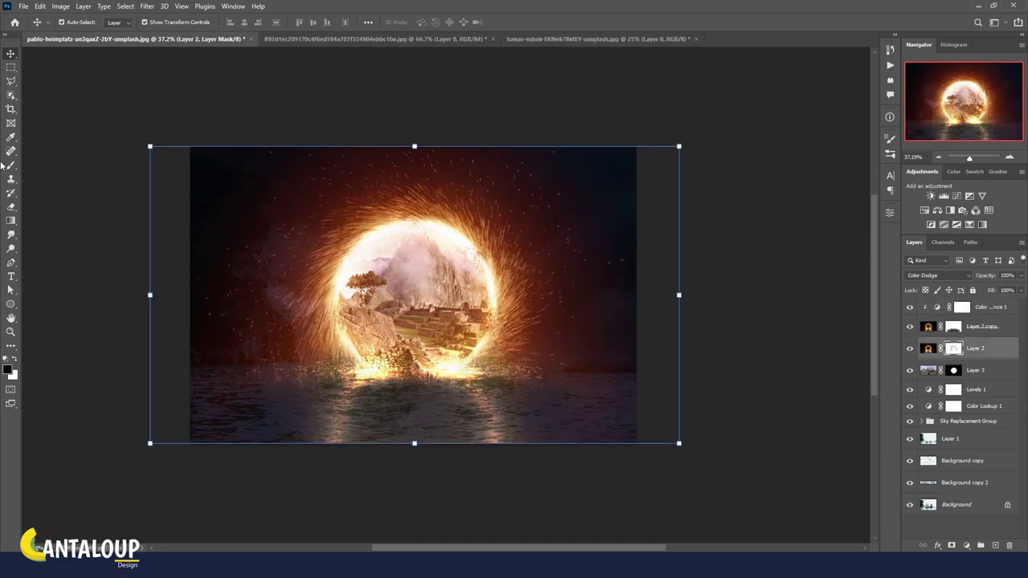
key(b)
alt+scroll(454, 345, up, 4)
drag(286, 26, 297, 26)
drag(211, 22, 222, 22)
drag(273, 326, 317, 371)
mouse_move(442, 337)
mouse_down()
mouse_move(315, 343)
mouse_move(301, 373)
mouse_up()
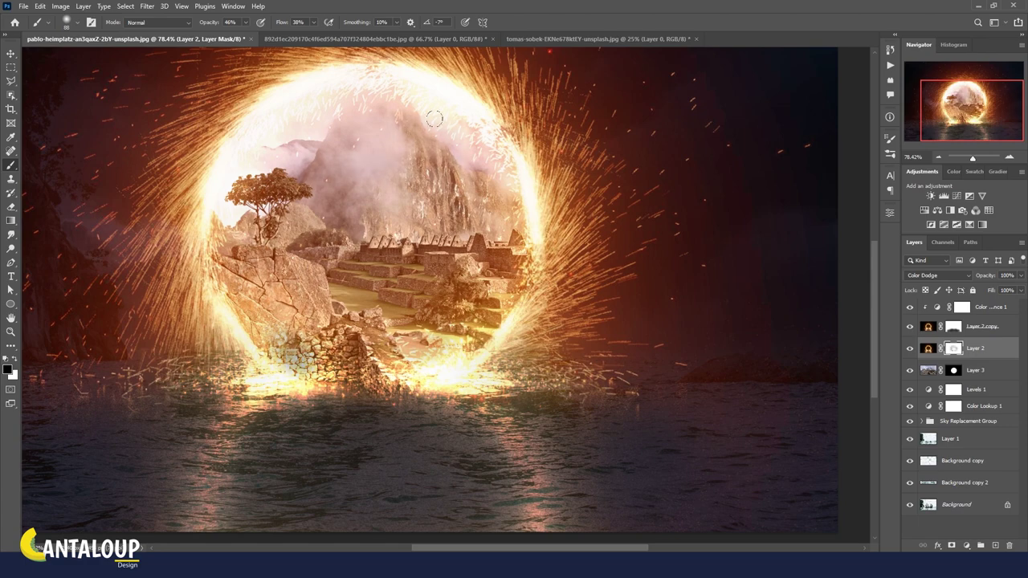
key(v)
alt+scroll(514, 305, down, 2)
alt+scroll(474, 270, down, 3)
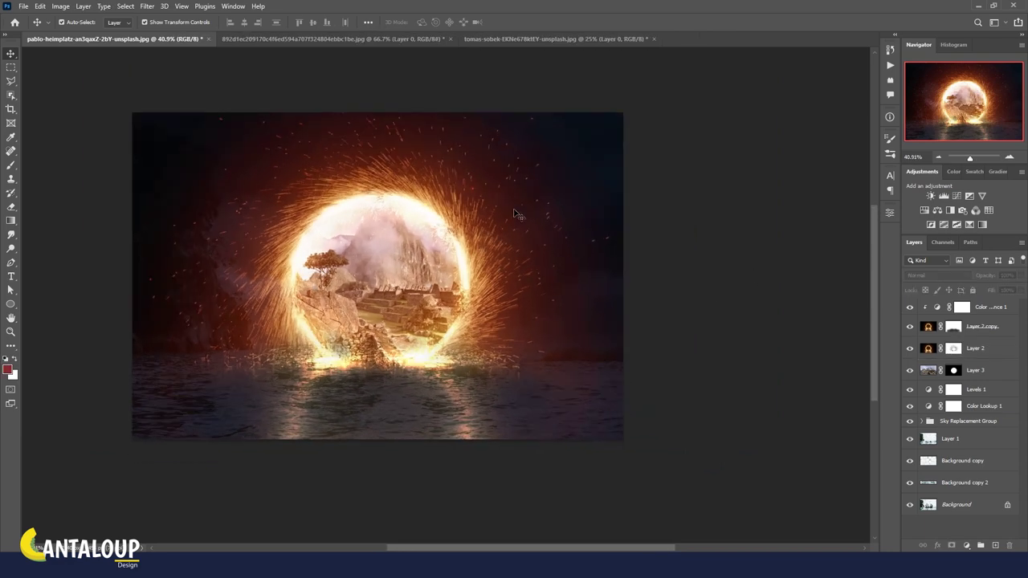
- Add a Color Balance clipped to Layer 3 with Cyan–Red +9 and Magenta–Green +2
click(936, 370)
click(937, 210)
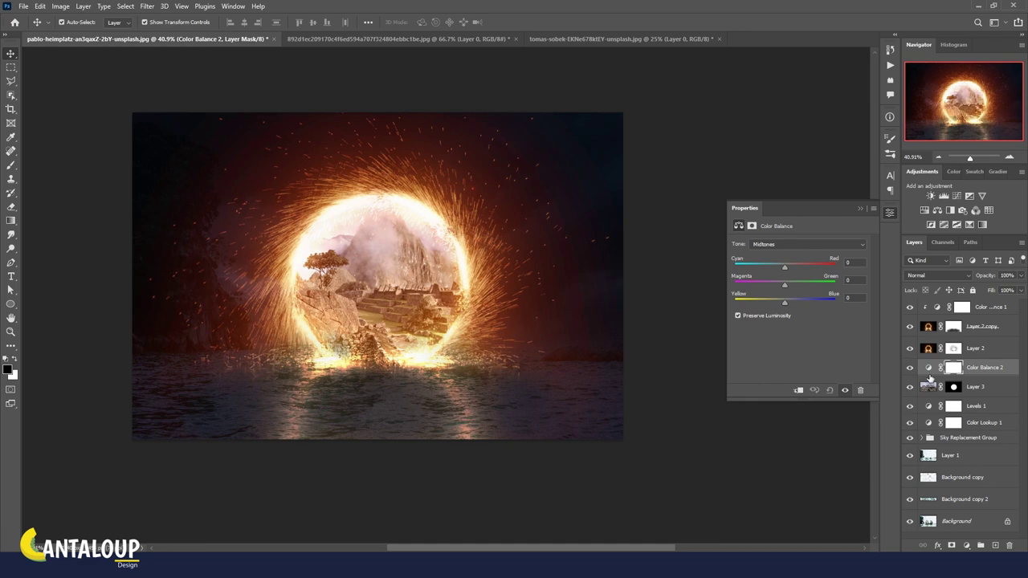
alt+click(932, 374)
mouse_move(786, 287)
mouse_down()
mouse_move(777, 285)
mouse_move(800, 301)
mouse_up()
click(692, 198)
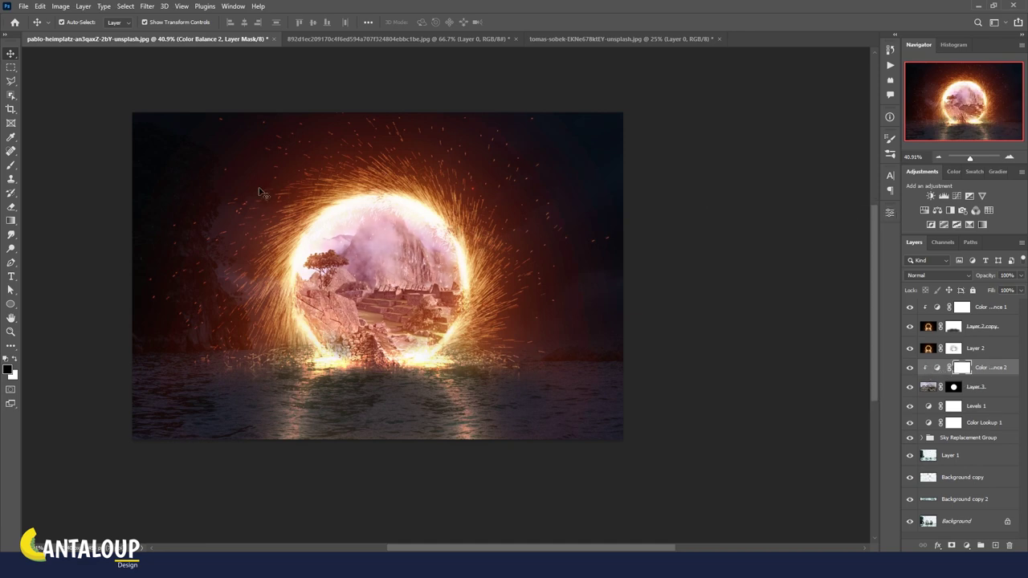
- Compare the image with layers toggled, then stamp all visible layers into a new Layer 4
click(56, 89)
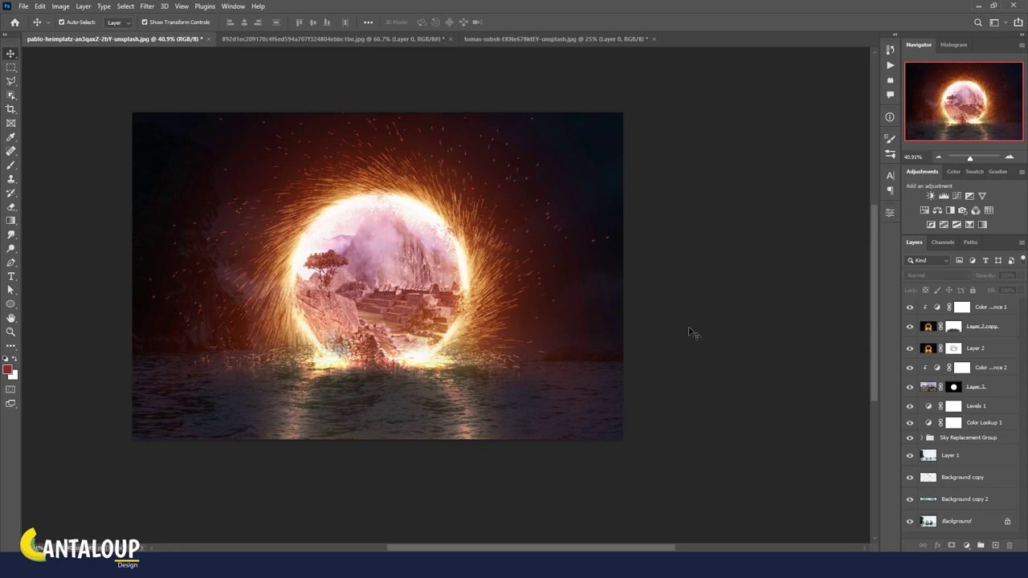
click(912, 332)
click(912, 333)
click(912, 351)
click(912, 351)
key(ctrl+shift+alt+e)
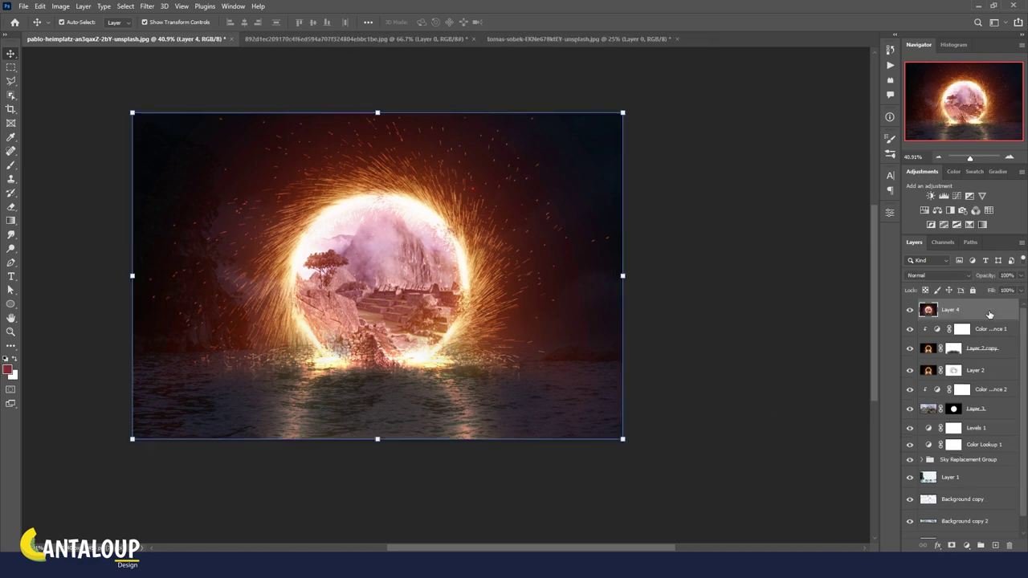
- Open the Camera Raw Filter on Layer 4 with the Basic panel expanded
click(147, 6)
click(200, 95)
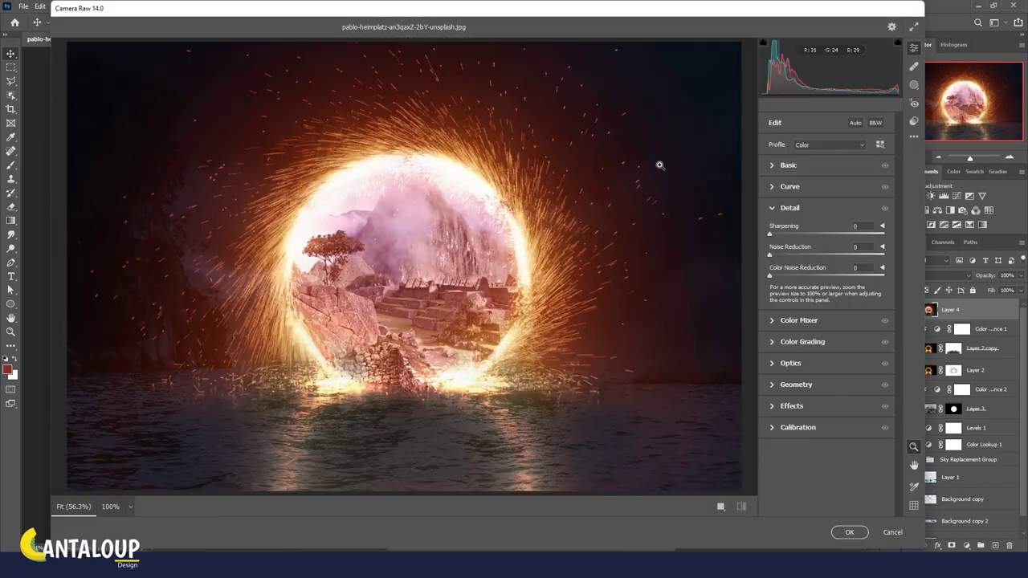
click(772, 208)
click(783, 165)
- Grade Basic: adjust Temperature, Exposure +0.15, Contrast +27, lower Highlights and Shadows, add Clarity, Vibrance +31
mouse_move(827, 207)
mouse_down()
mouse_move(830, 225)
mouse_move(850, 221)
mouse_move(833, 223)
mouse_move(822, 205)
mouse_up()
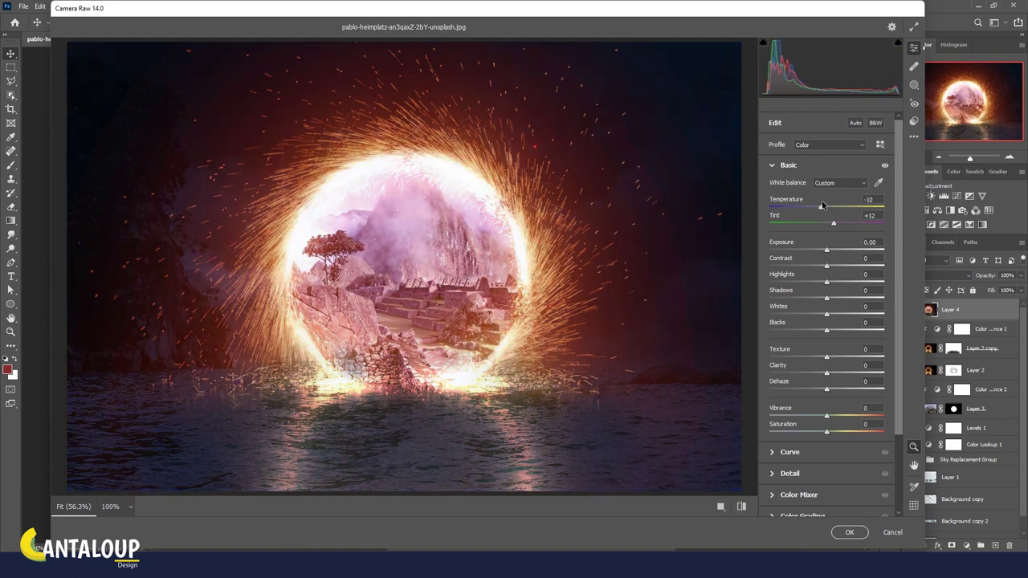
drag(826, 250, 829, 250)
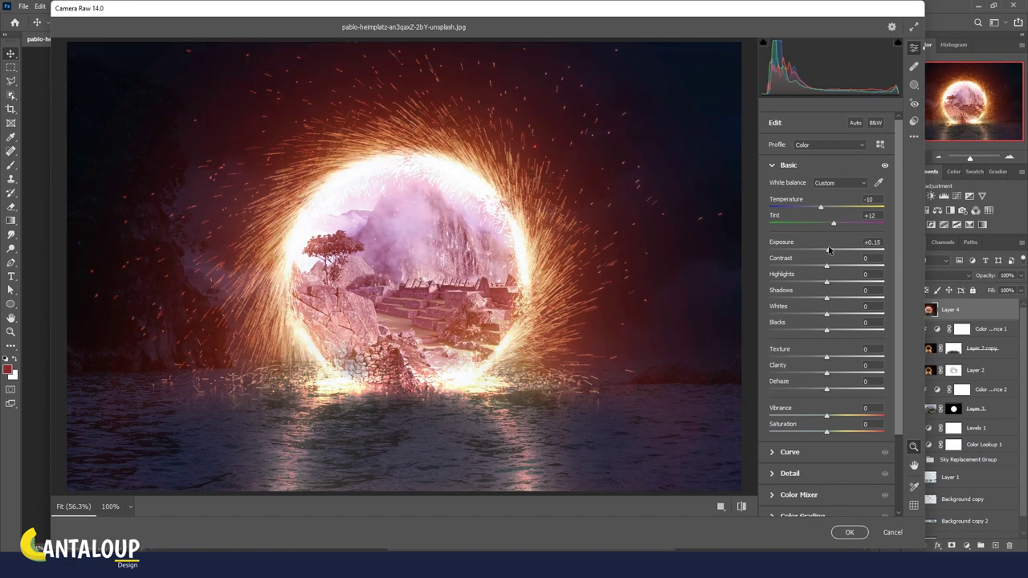
drag(826, 266, 838, 269)
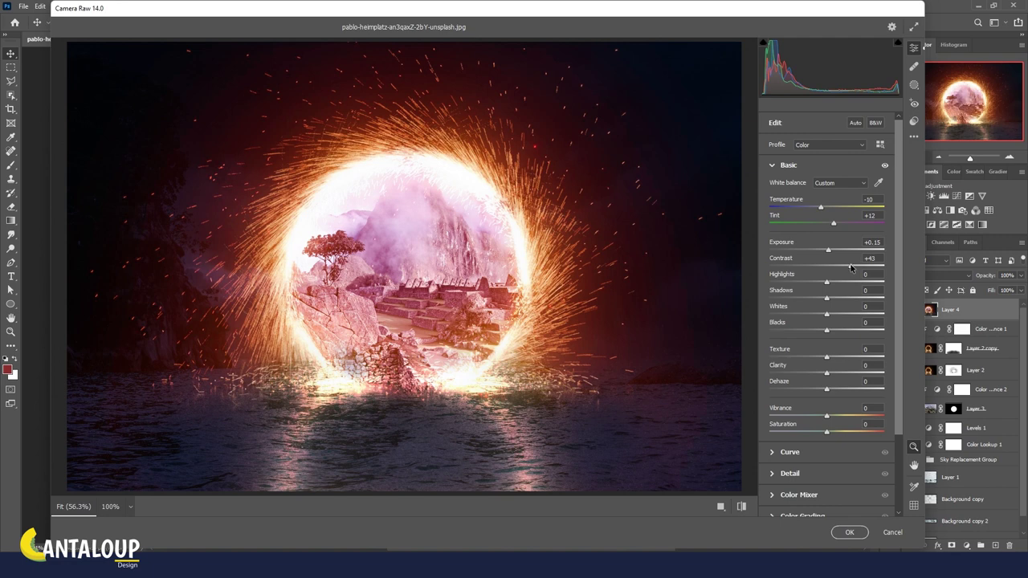
mouse_move(841, 269)
mouse_down()
mouse_move(844, 285)
mouse_move(806, 278)
mouse_up()
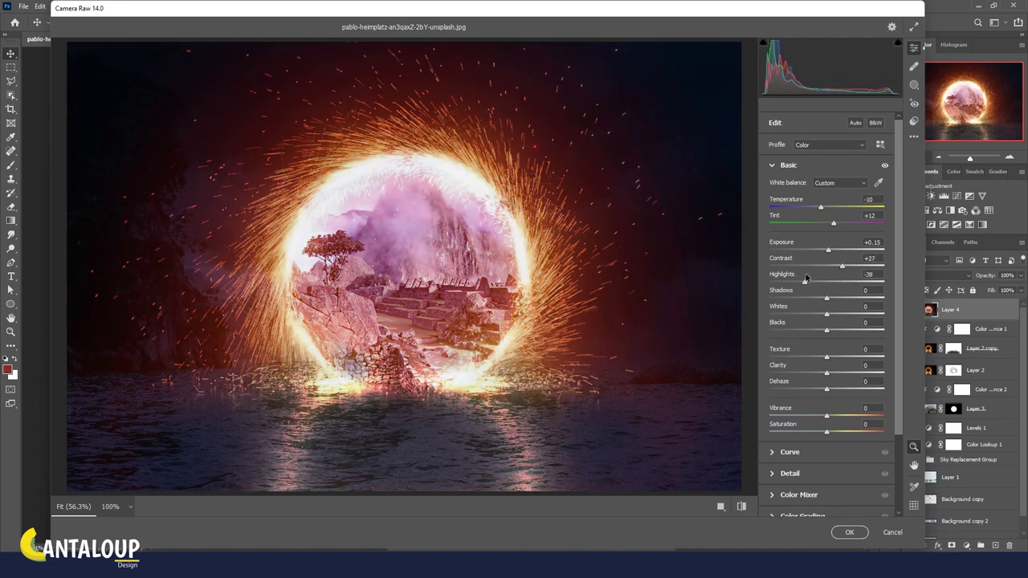
mouse_move(827, 298)
mouse_down()
mouse_move(818, 298)
mouse_move(829, 298)
mouse_move(822, 311)
mouse_move(840, 330)
mouse_move(837, 355)
mouse_up()
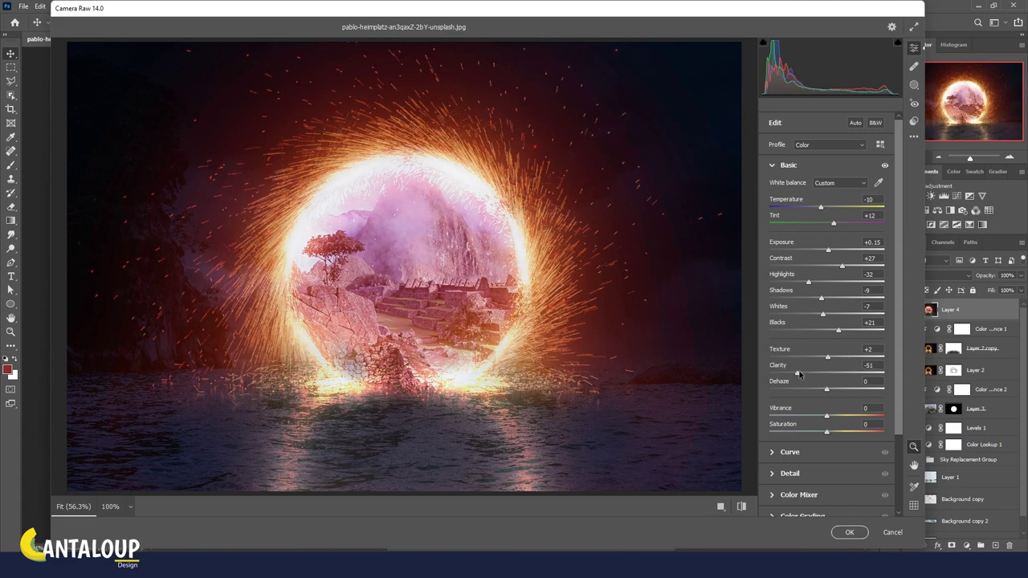
mouse_move(827, 373)
mouse_down()
mouse_move(813, 389)
mouse_move(850, 416)
mouse_up()
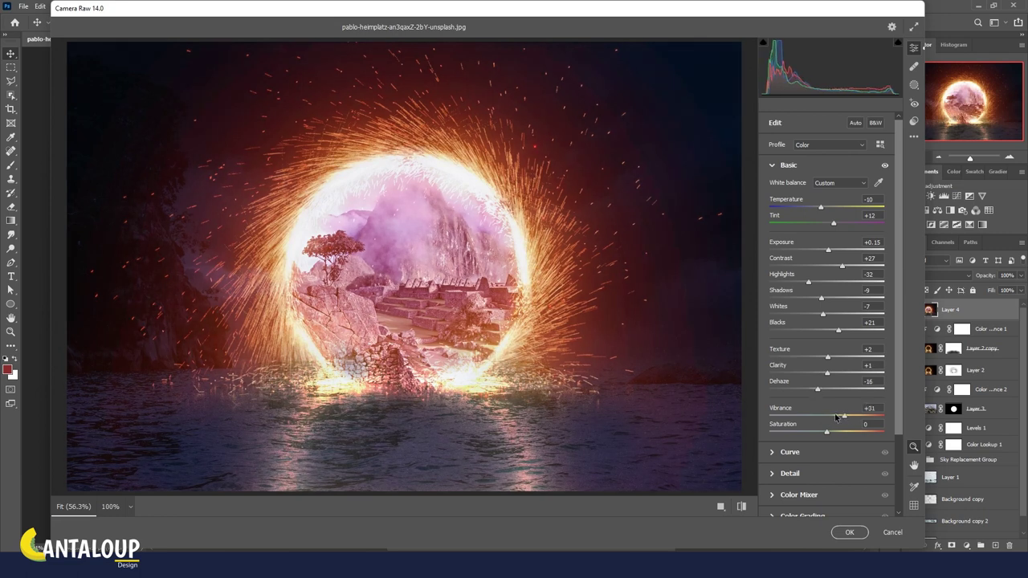
drag(827, 433, 834, 432)
click(773, 166)
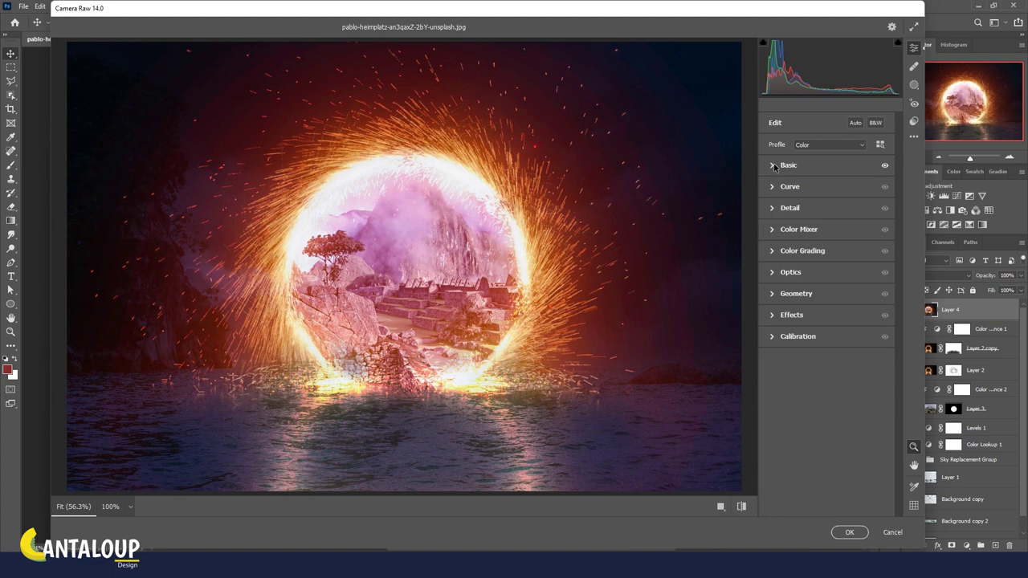
- Lift the Highlights and Lights in Camera Raw's parametric tone curve
click(773, 187)
drag(827, 368, 830, 366)
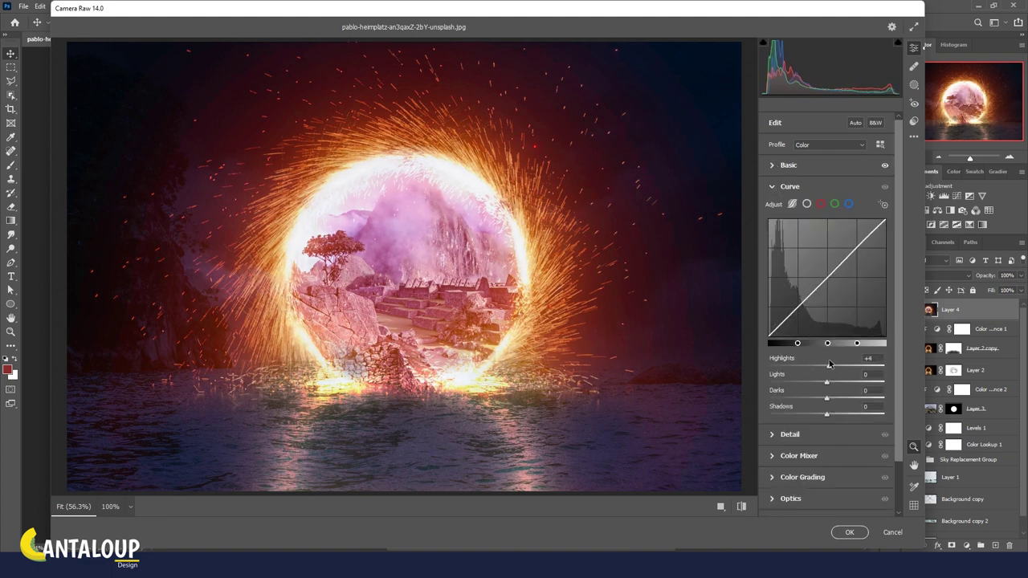
mouse_move(826, 382)
mouse_down()
mouse_move(846, 382)
mouse_move(833, 384)
mouse_move(838, 413)
mouse_up()
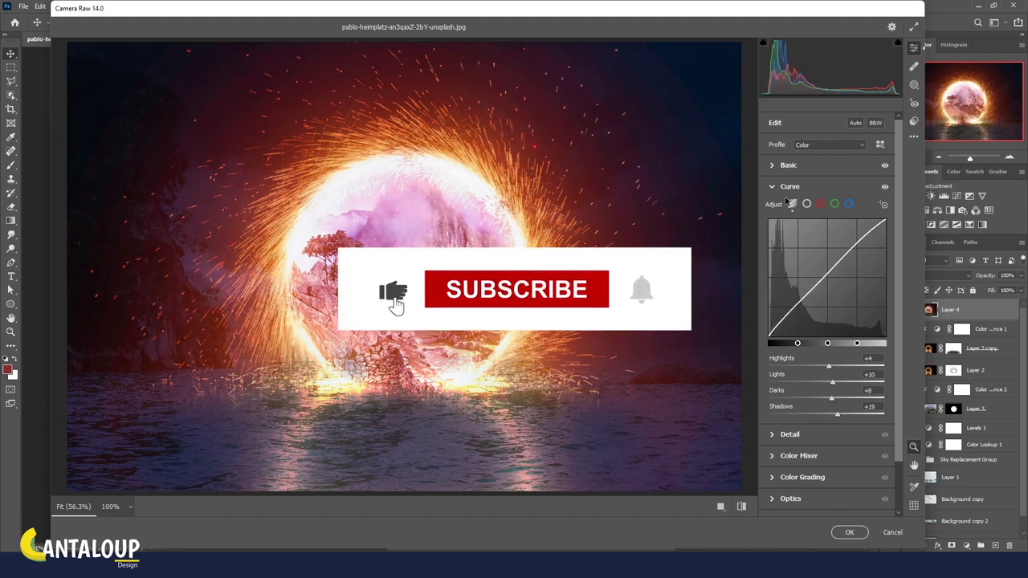
- Reshape the Red, Green and Blue point curves by moving each channel's shadow and top points
click(821, 203)
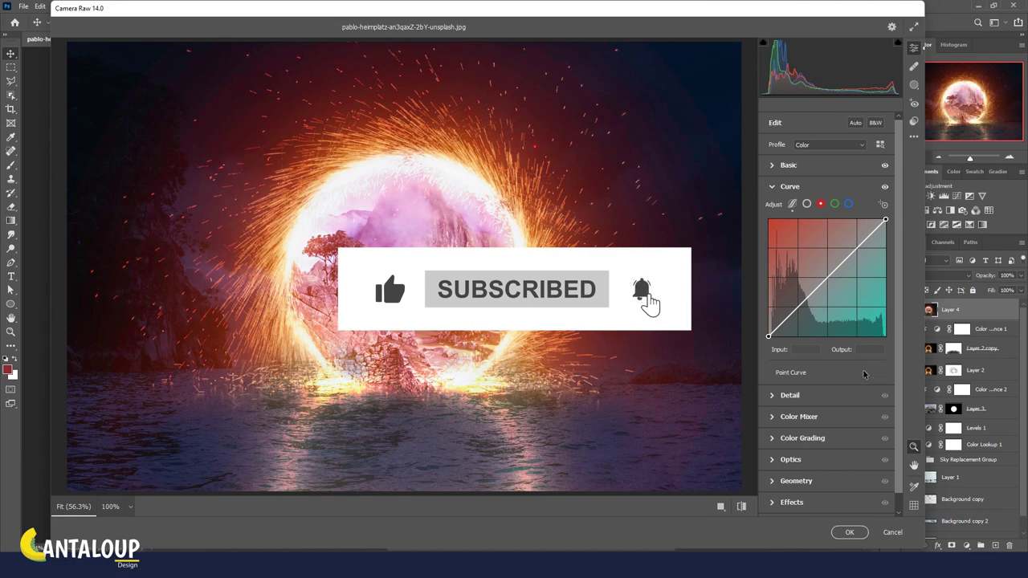
drag(886, 220, 879, 220)
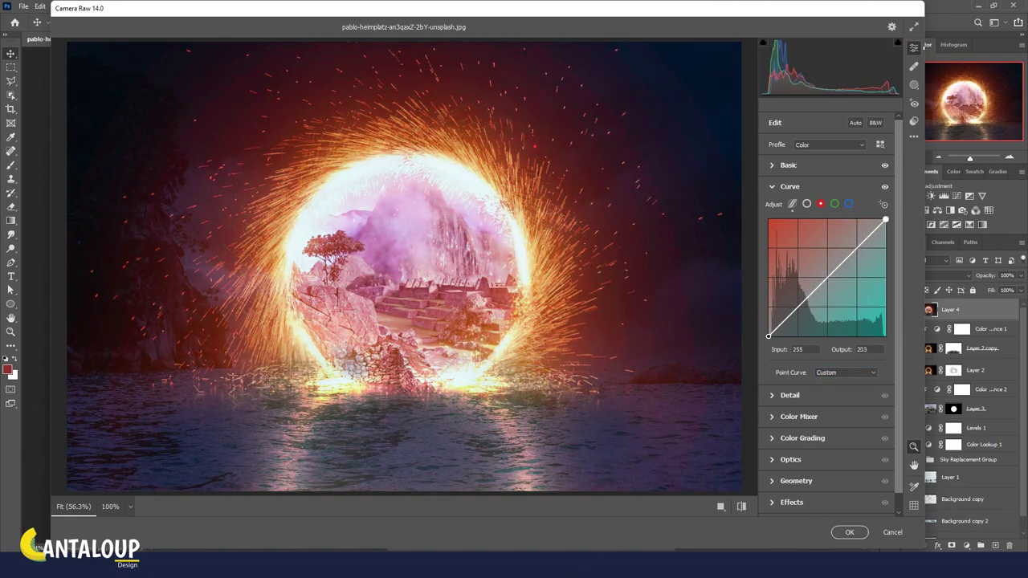
drag(769, 336, 768, 335)
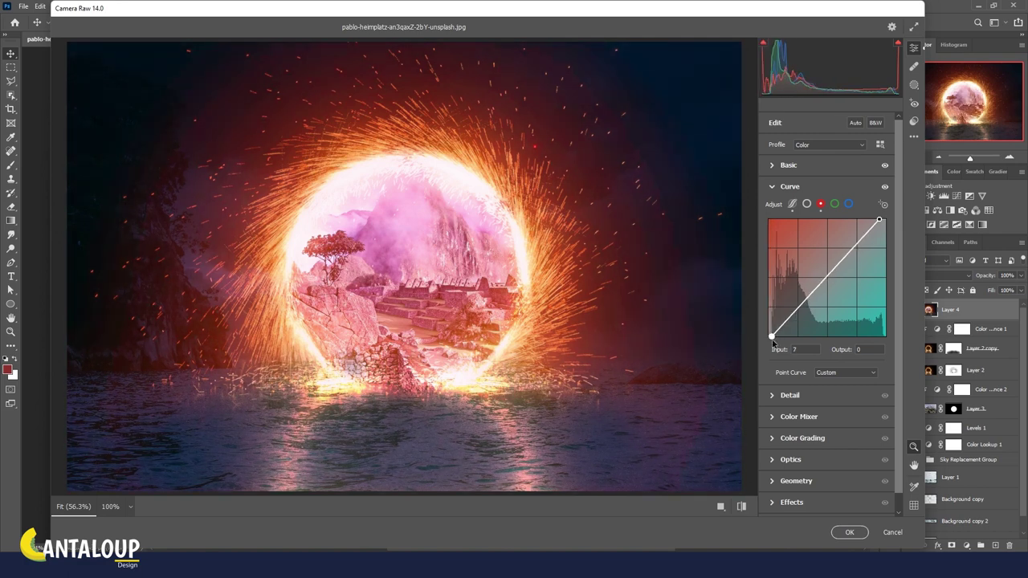
click(835, 204)
drag(769, 336, 770, 335)
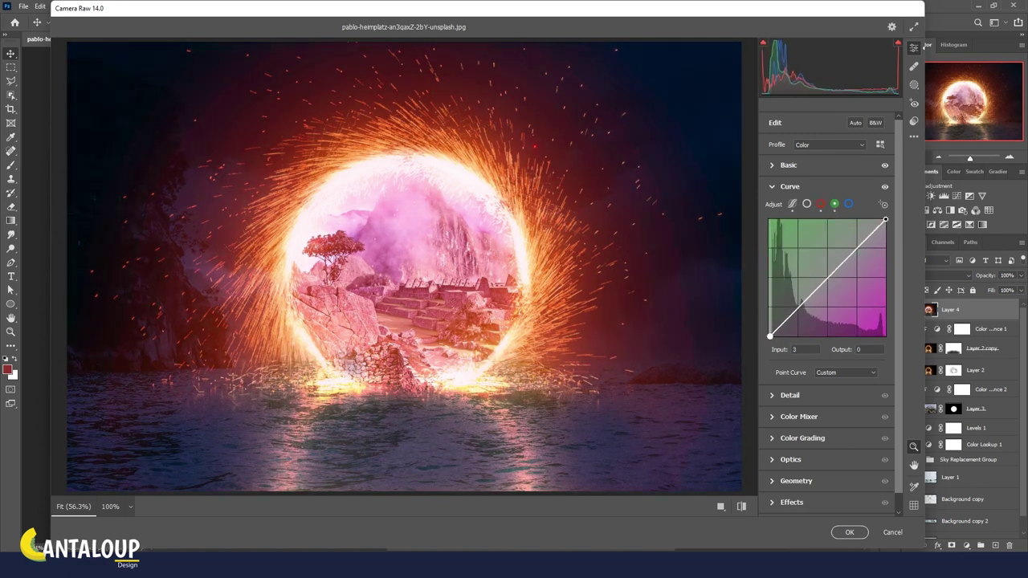
drag(885, 220, 886, 223)
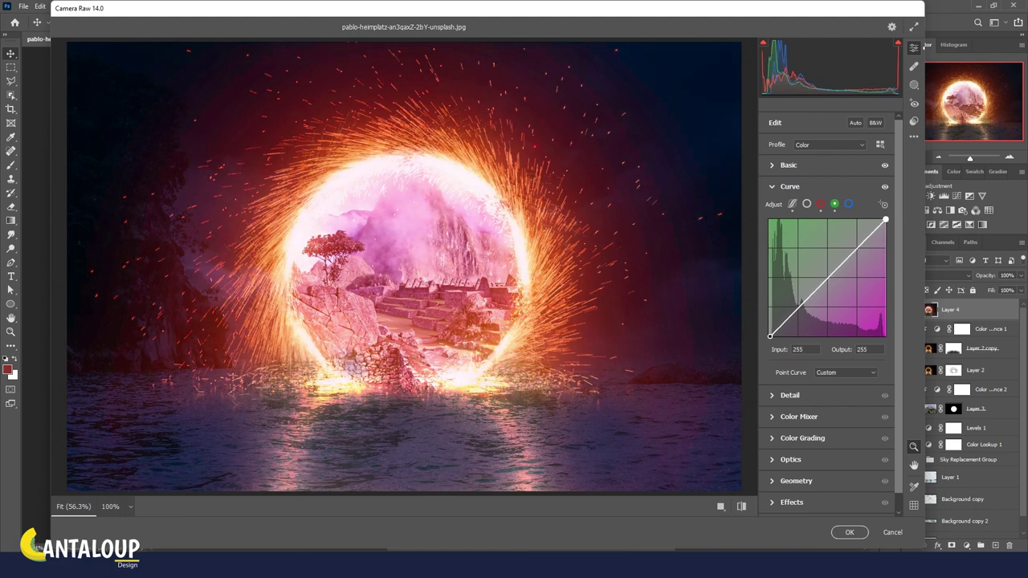
click(848, 205)
drag(768, 336, 769, 331)
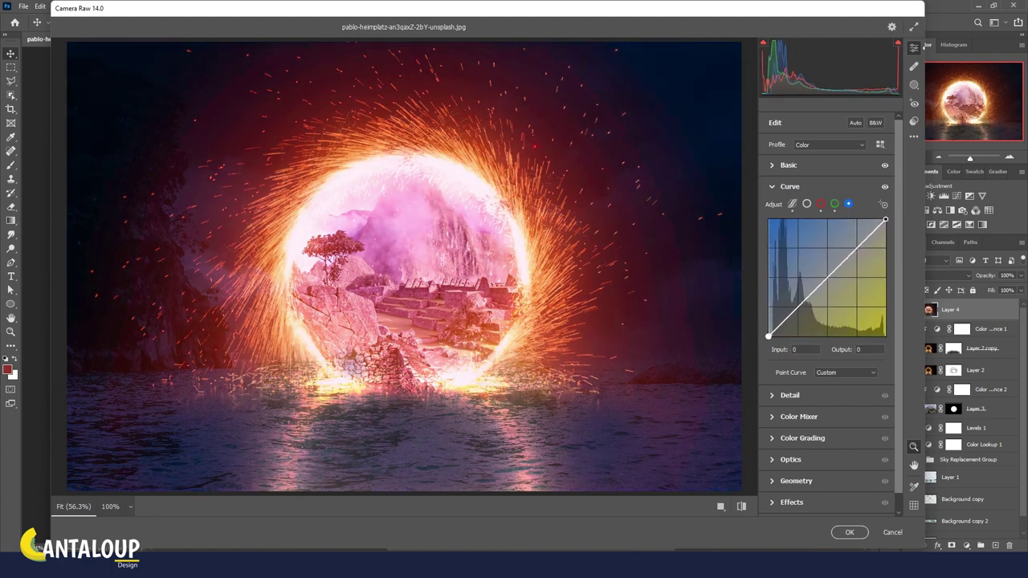
mouse_move(886, 220)
mouse_down()
mouse_move(886, 230)
mouse_move(882, 220)
mouse_up()
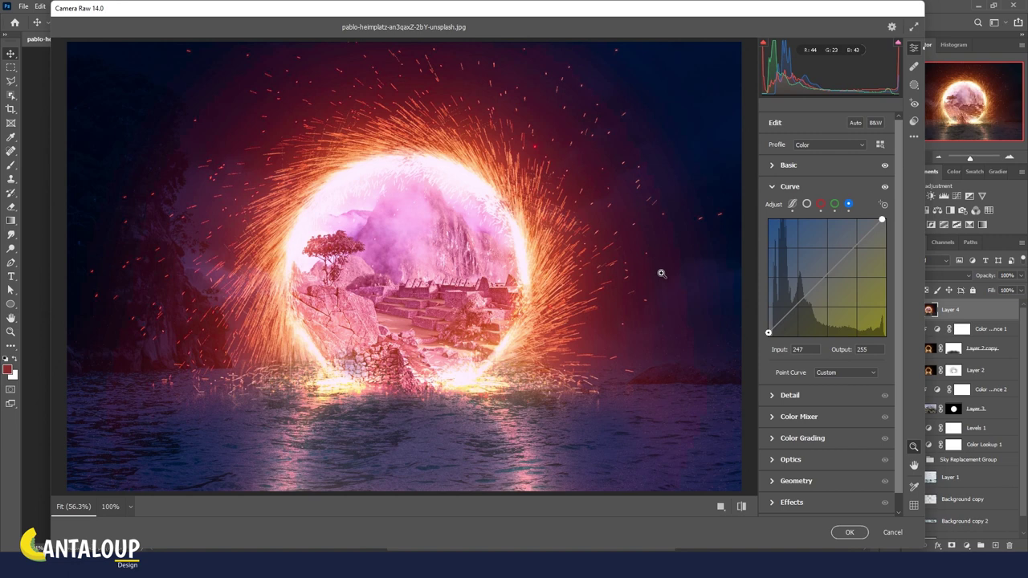
- Collapse the tone curve and briefly check the Color Grading and Optics panels
click(772, 186)
click(772, 251)
click(772, 250)
click(772, 272)
click(772, 272)
click(772, 208)
- Set Noise Reduction to 43, apply the Camera Raw grade to Layer 4, and zoom in
drag(770, 254, 792, 255)
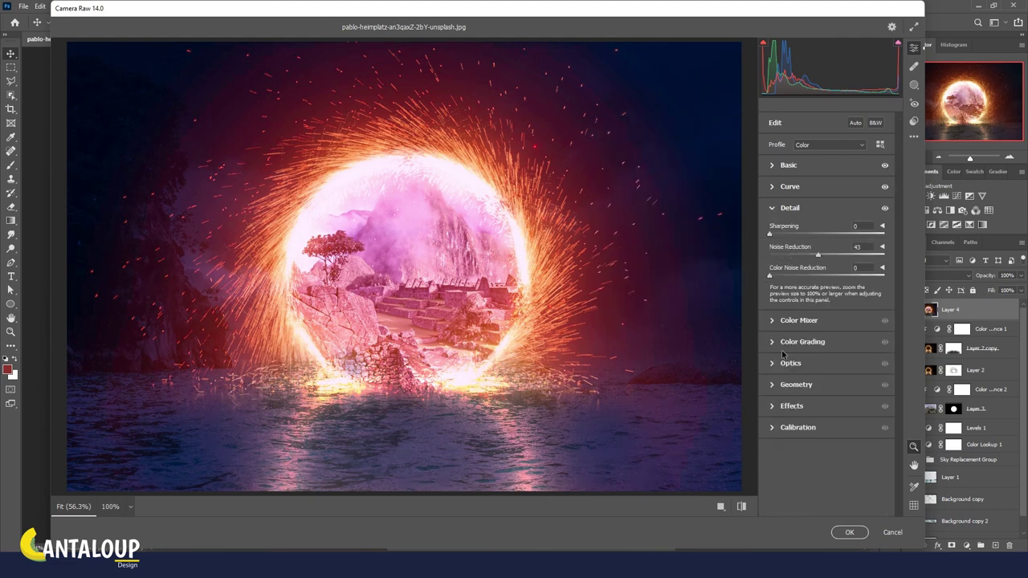
click(772, 209)
click(849, 532)
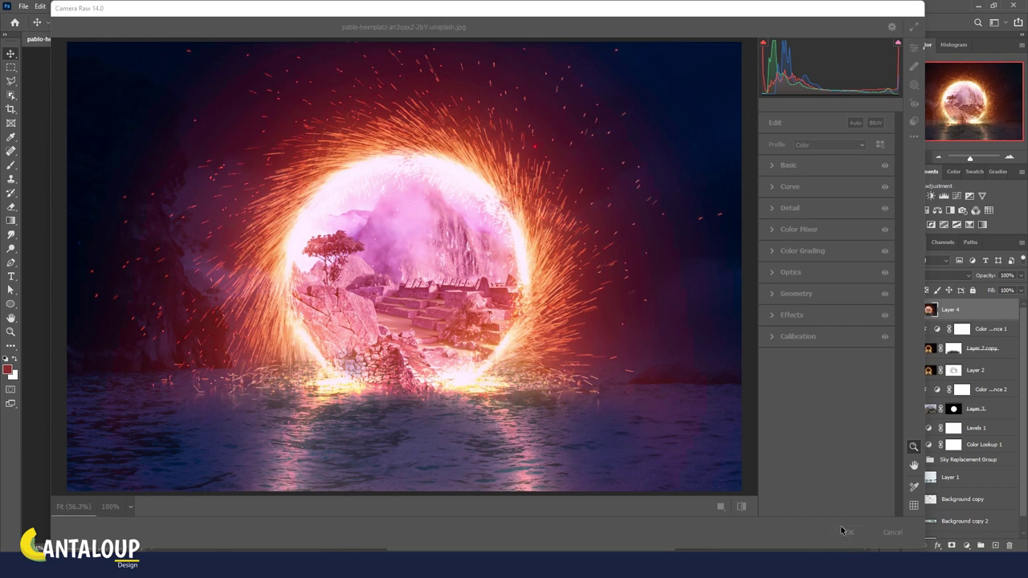
drag(237, 238, 390, 268)
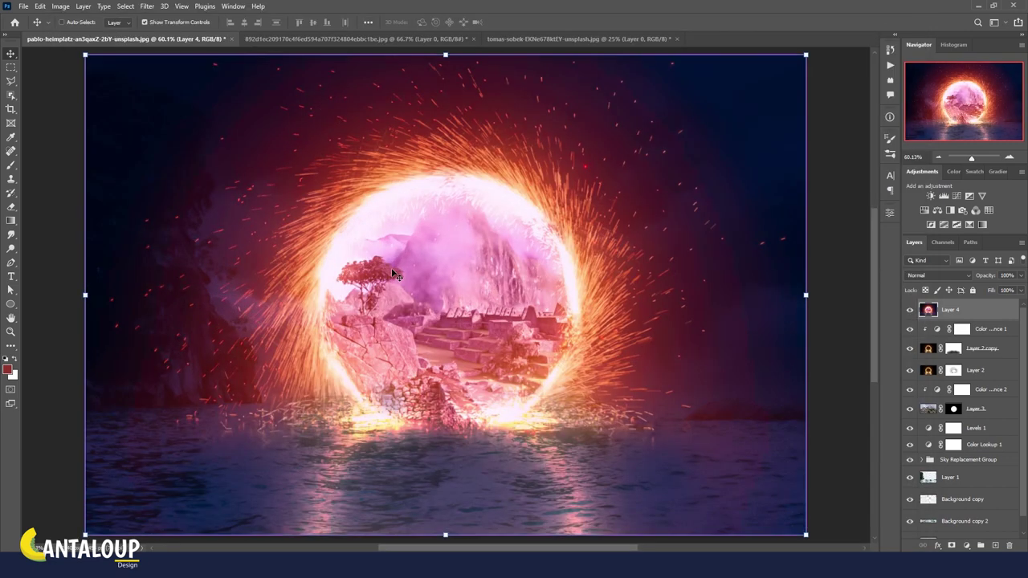